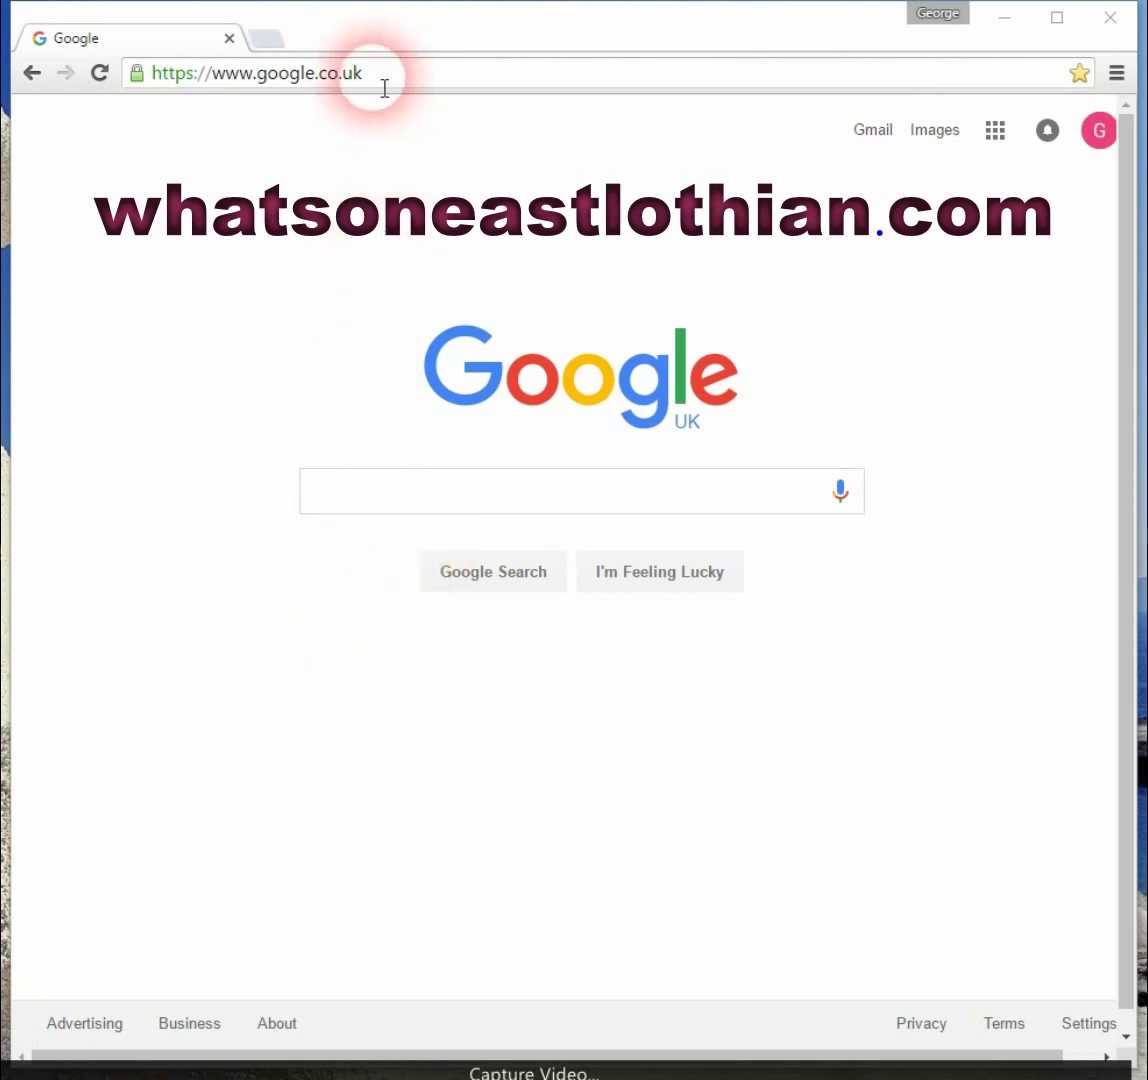
# Go to whatsoneastlothian.com from Chrome's address bar using the autocomplete suggestion
pyautogui.click(384, 88)
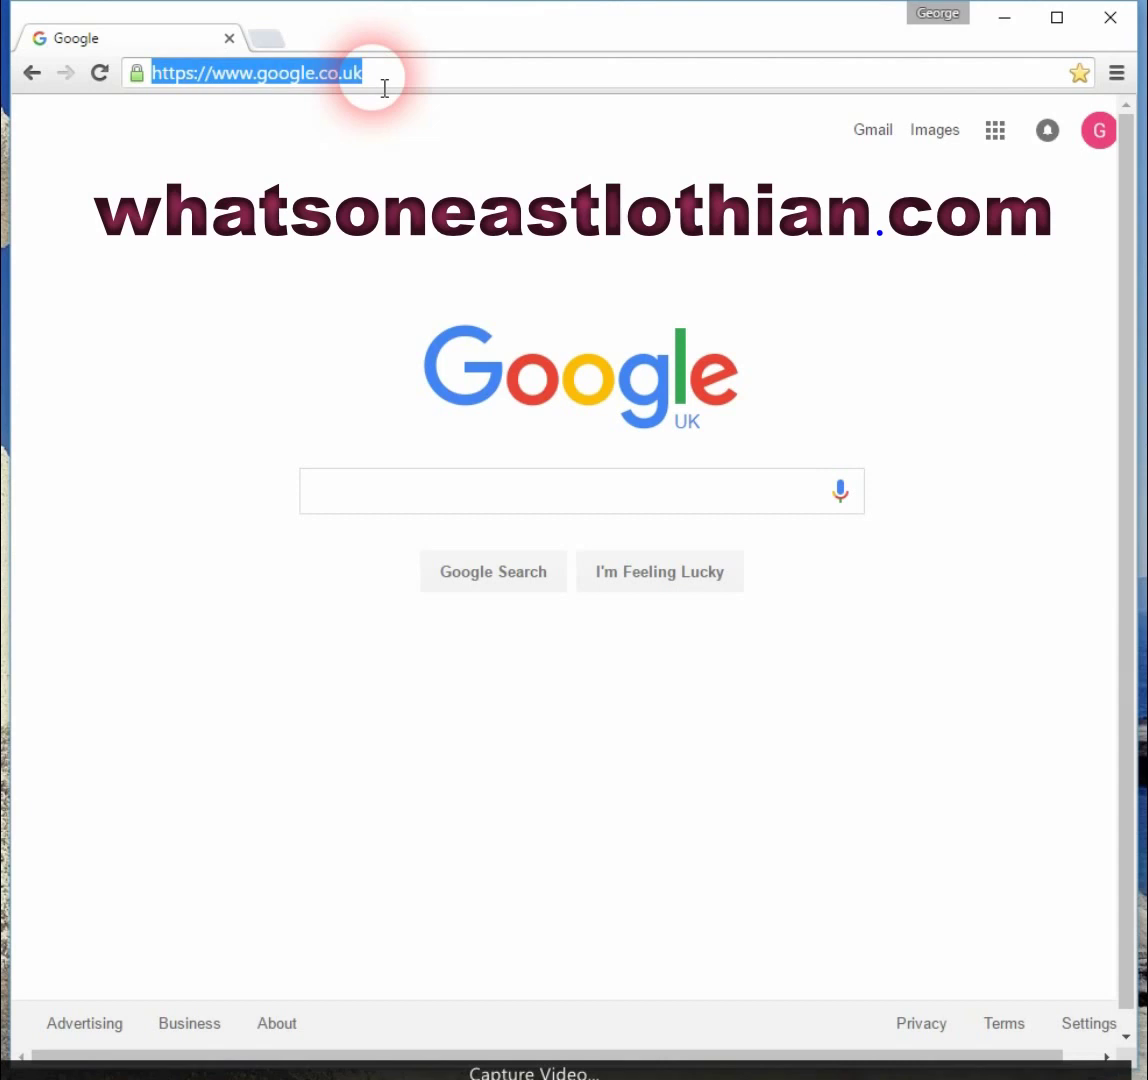
pyautogui.write('whatsoneastlothian.com')
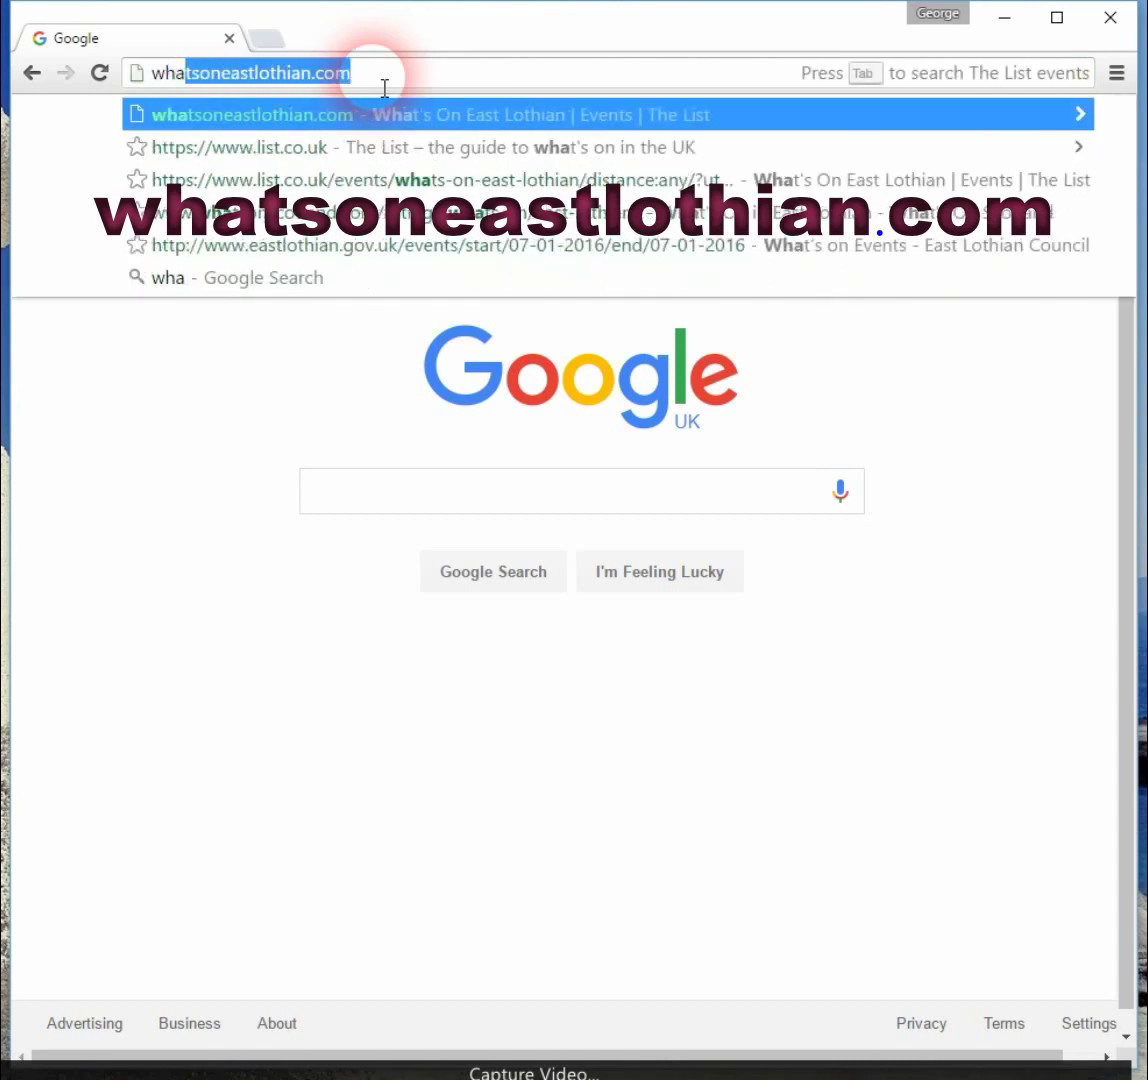
pyautogui.press('Right')
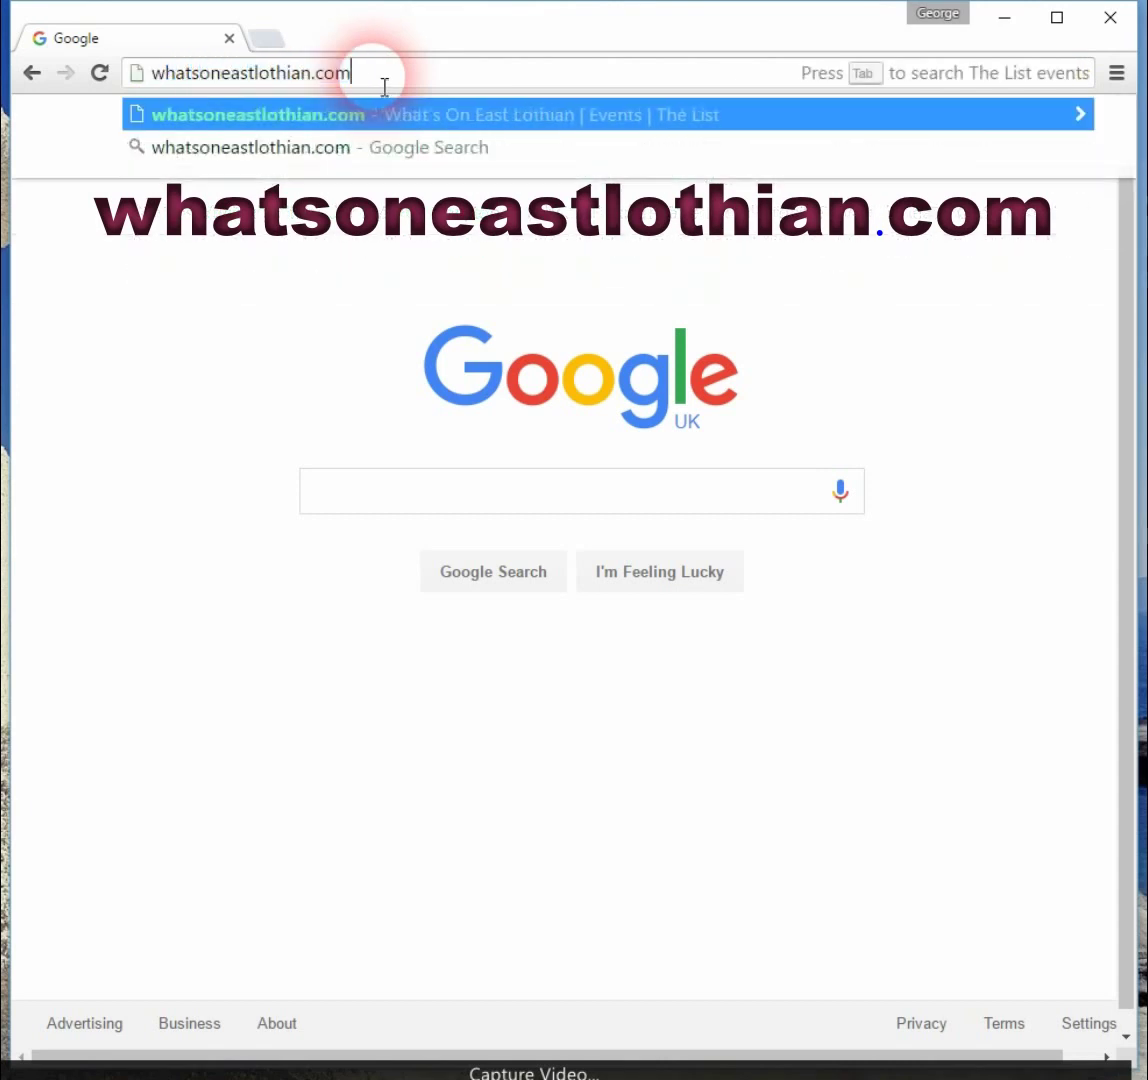
pyautogui.press('Return')
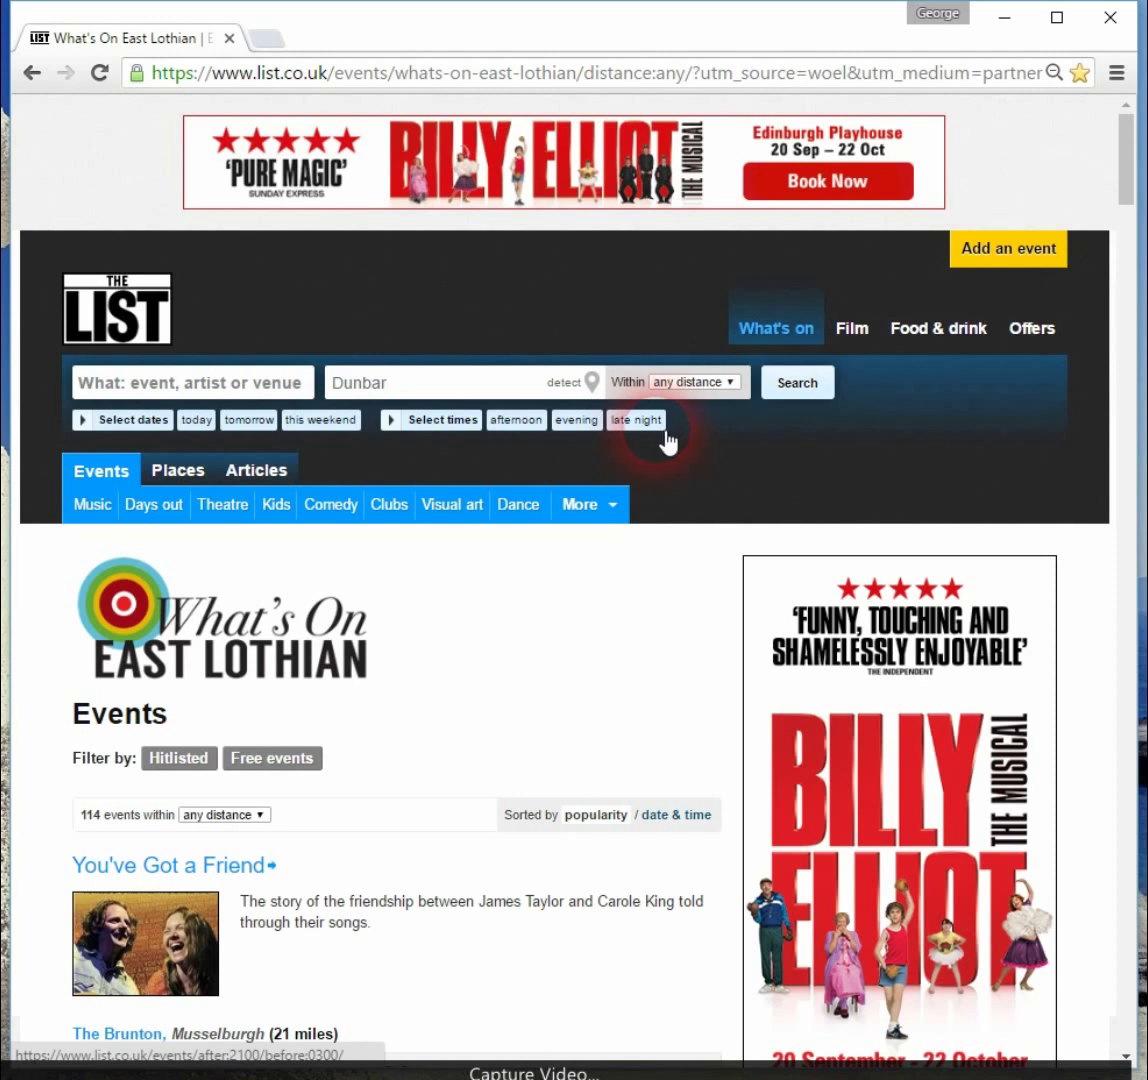
# Limit Dunbar events to within 10 miles and show only Music events
pyautogui.click(733, 384)
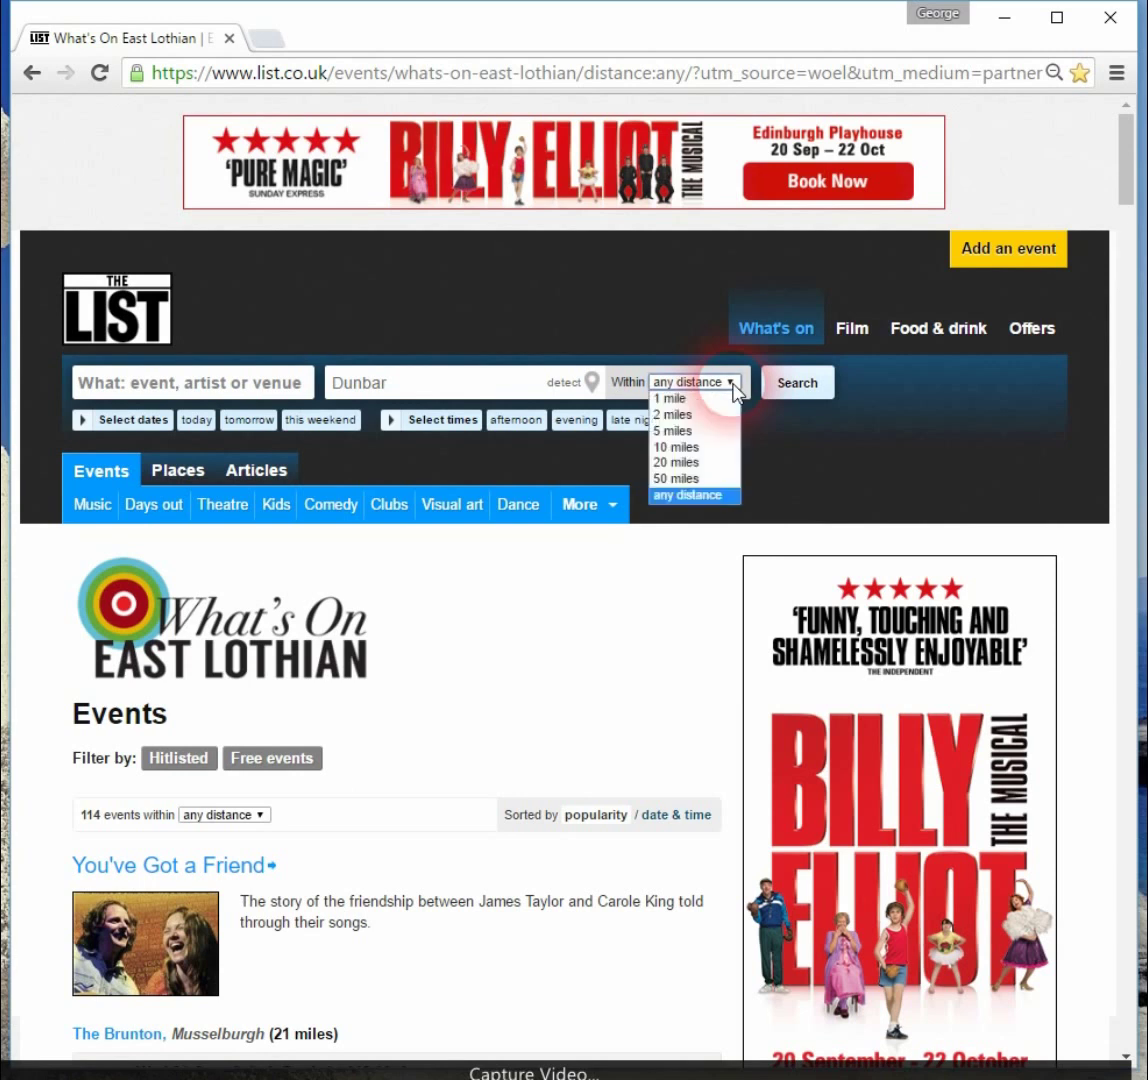
pyautogui.click(691, 449)
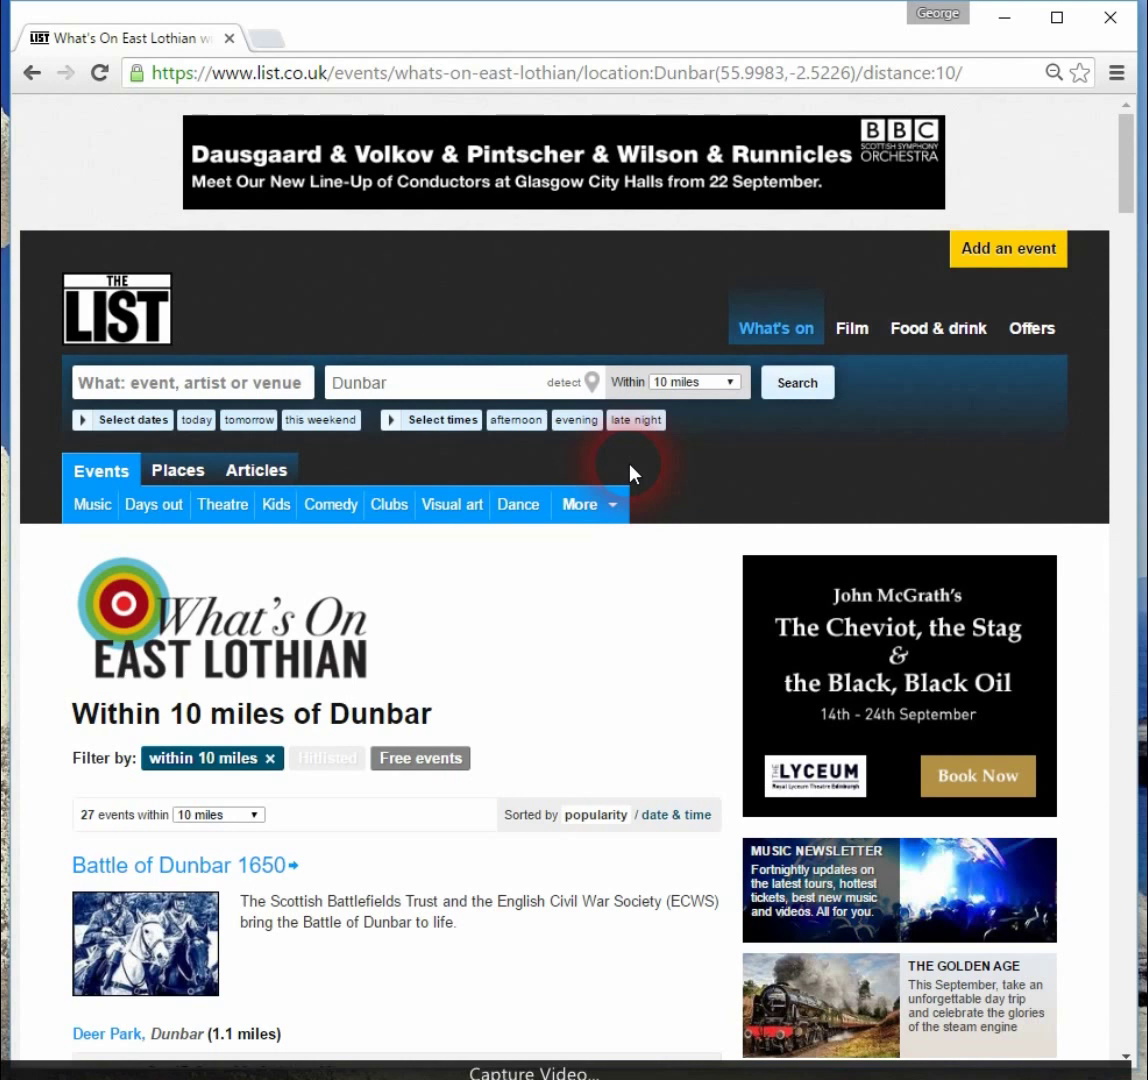
pyautogui.click(93, 505)
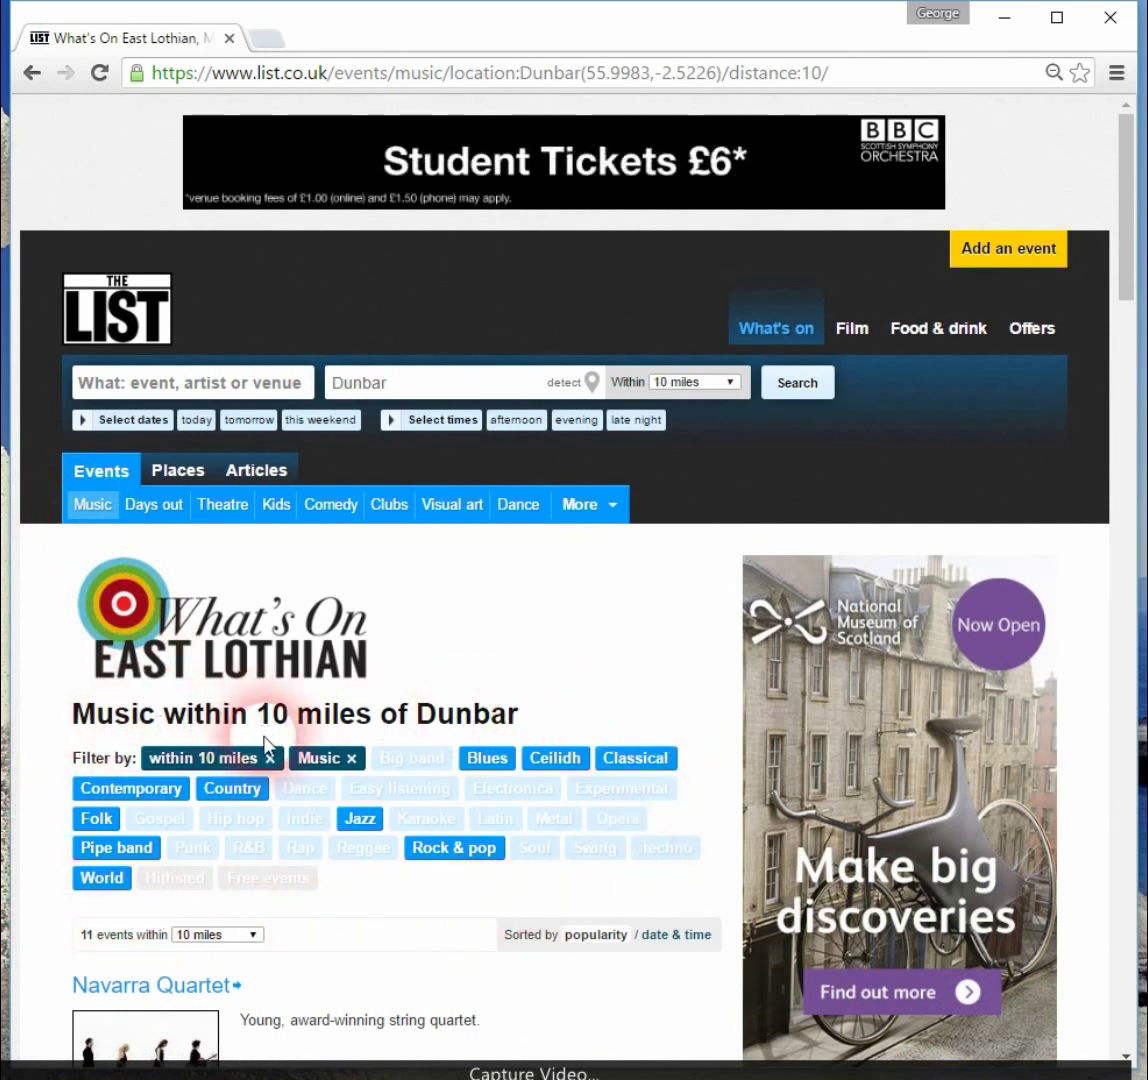
# Narrow the nearby music events to the Folk tag and browse the results
pyautogui.click(97, 820)
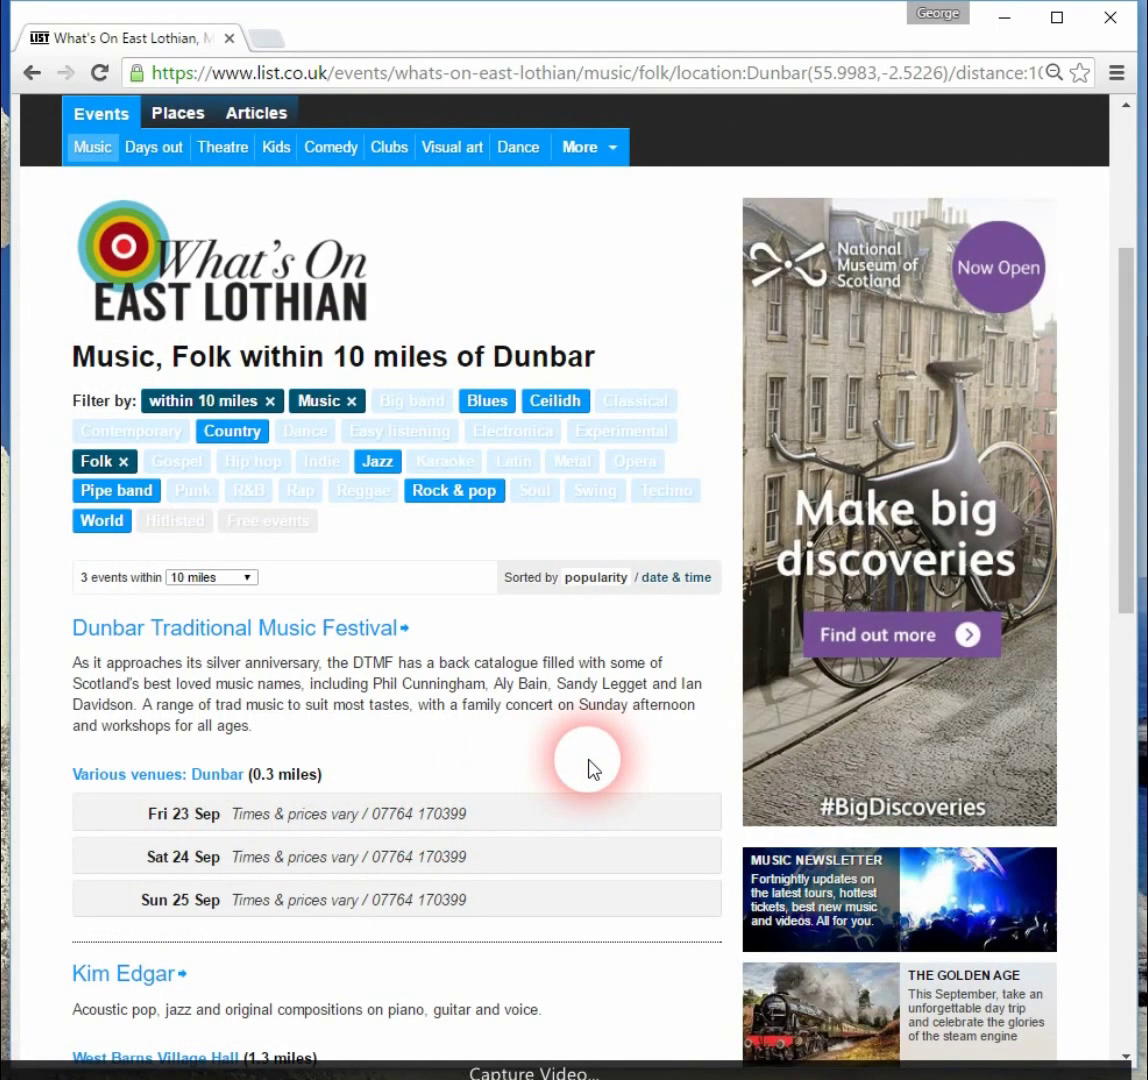
pyautogui.scroll(-3, 588, 770)
pyautogui.scroll(-4, 588, 770)
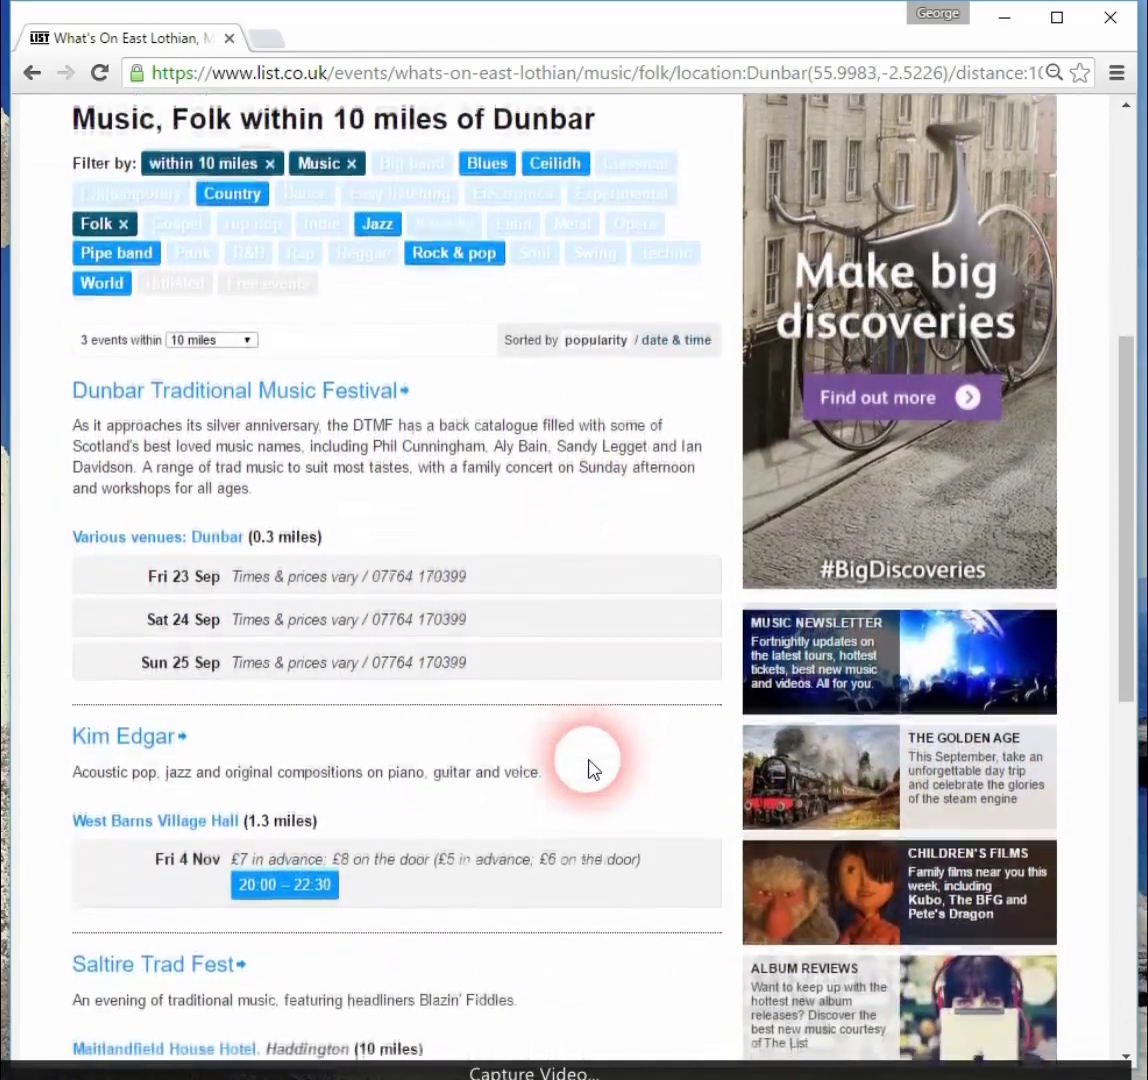
pyautogui.scroll(-1, 588, 770)
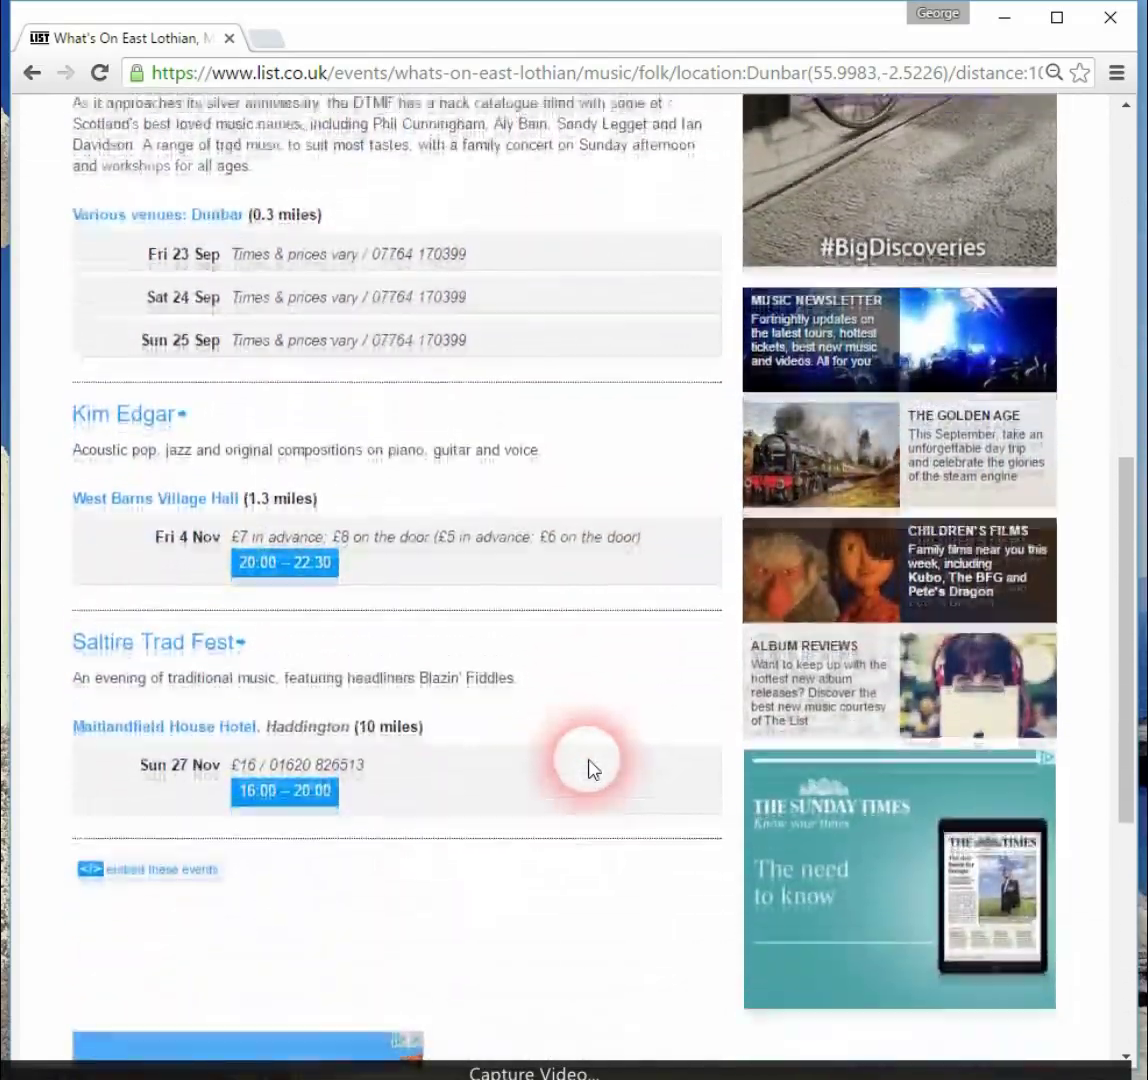
pyautogui.scroll(5, 588, 770)
pyautogui.scroll(4, 588, 770)
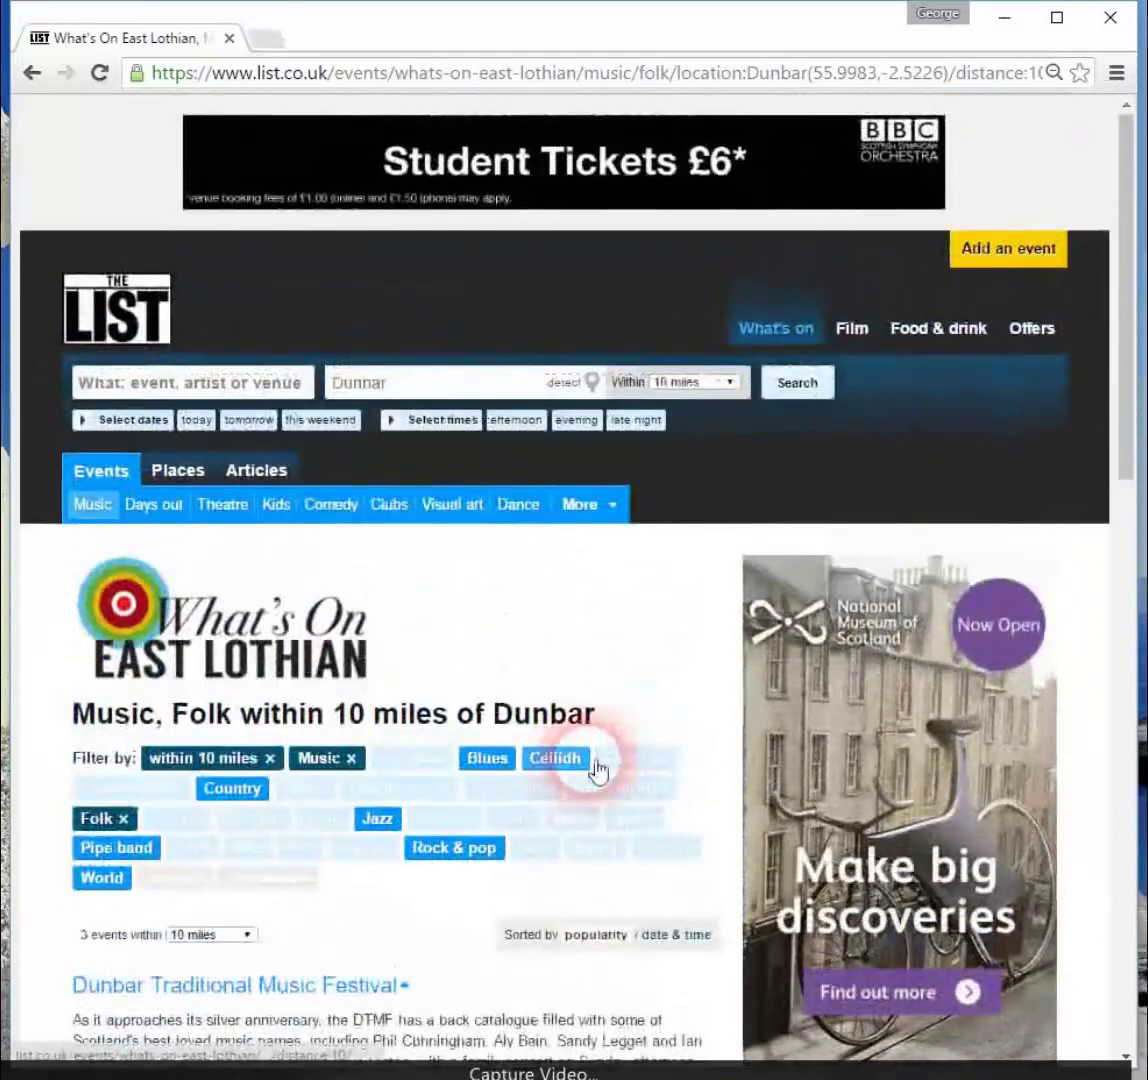
# Browse Days out events, then switch to the 7 Kids events
pyautogui.click(155, 505)
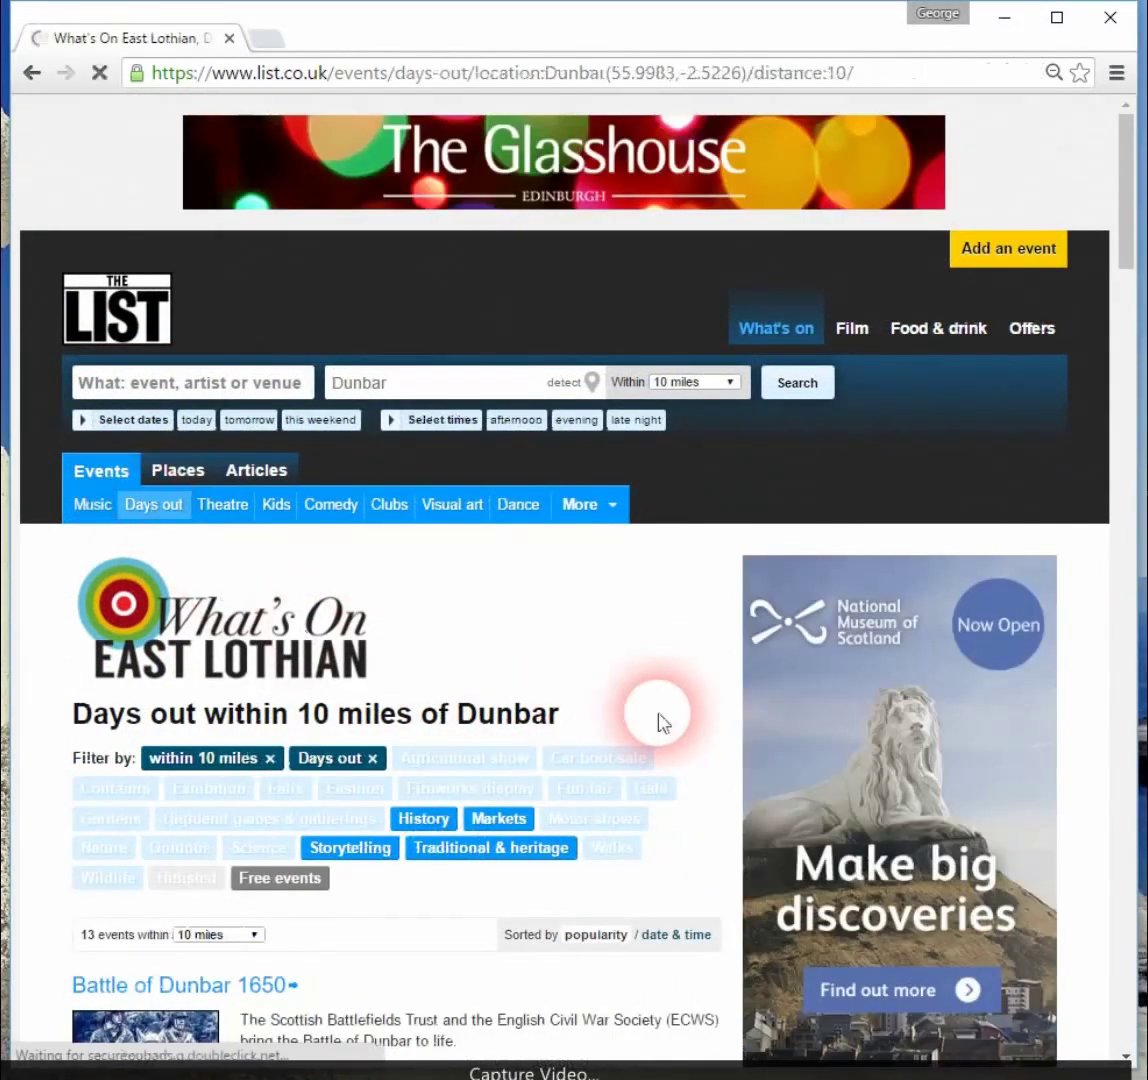
pyautogui.scroll(-5, 660, 722)
pyautogui.scroll(-2, 663, 722)
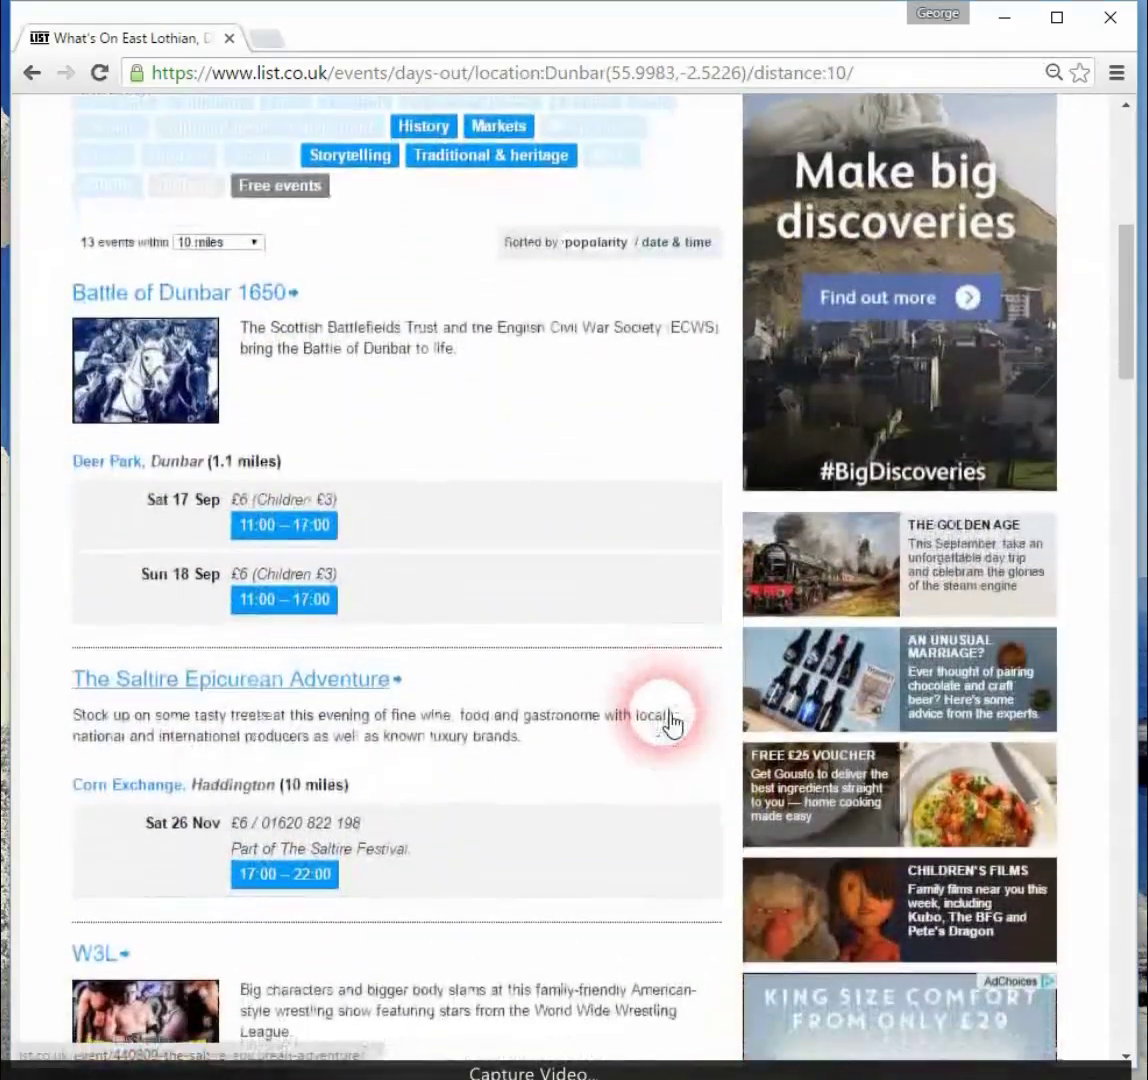
pyautogui.scroll(6, 670, 724)
pyautogui.scroll(2, 675, 725)
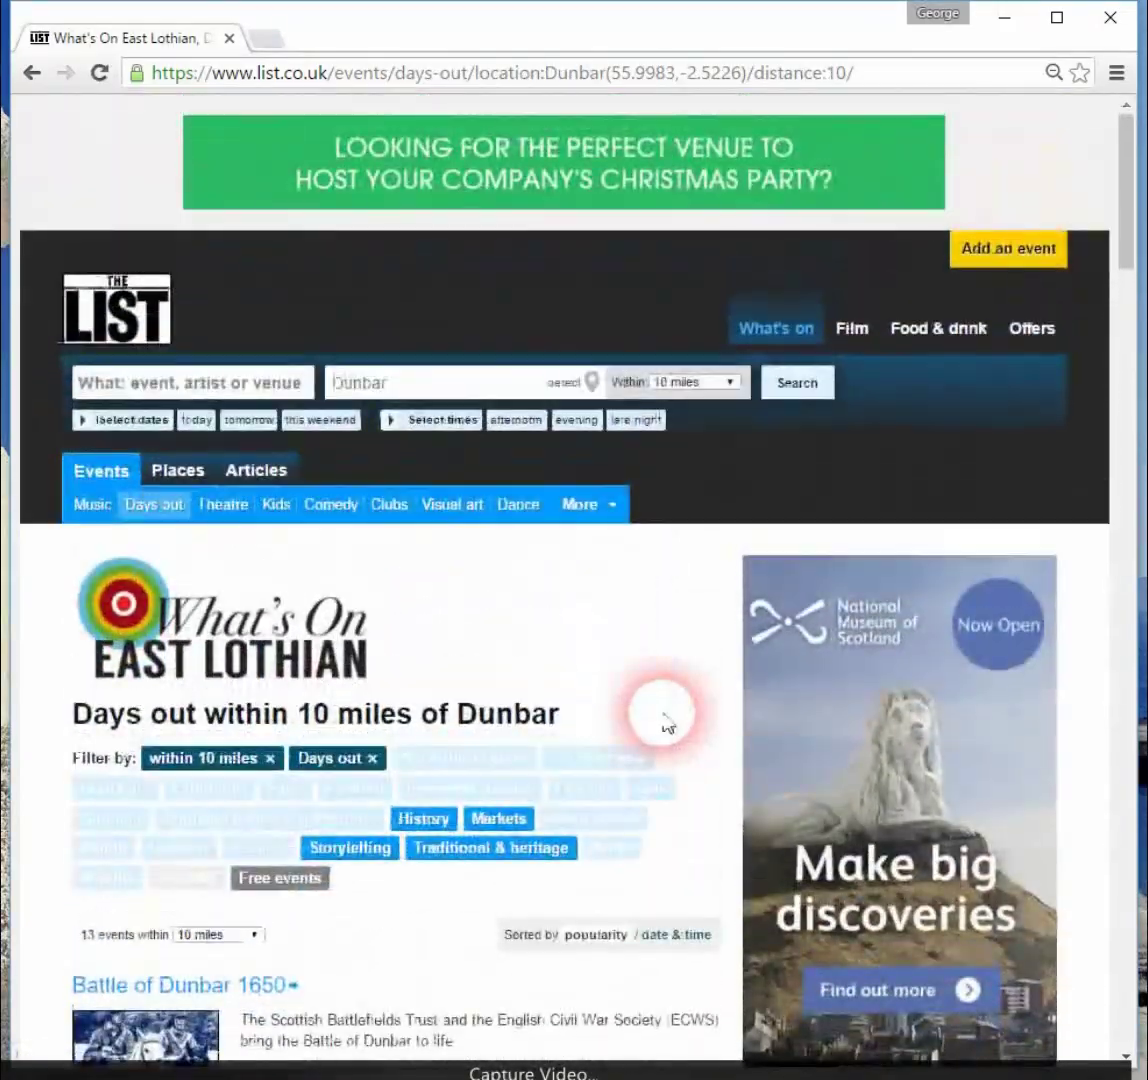
pyautogui.click(280, 507)
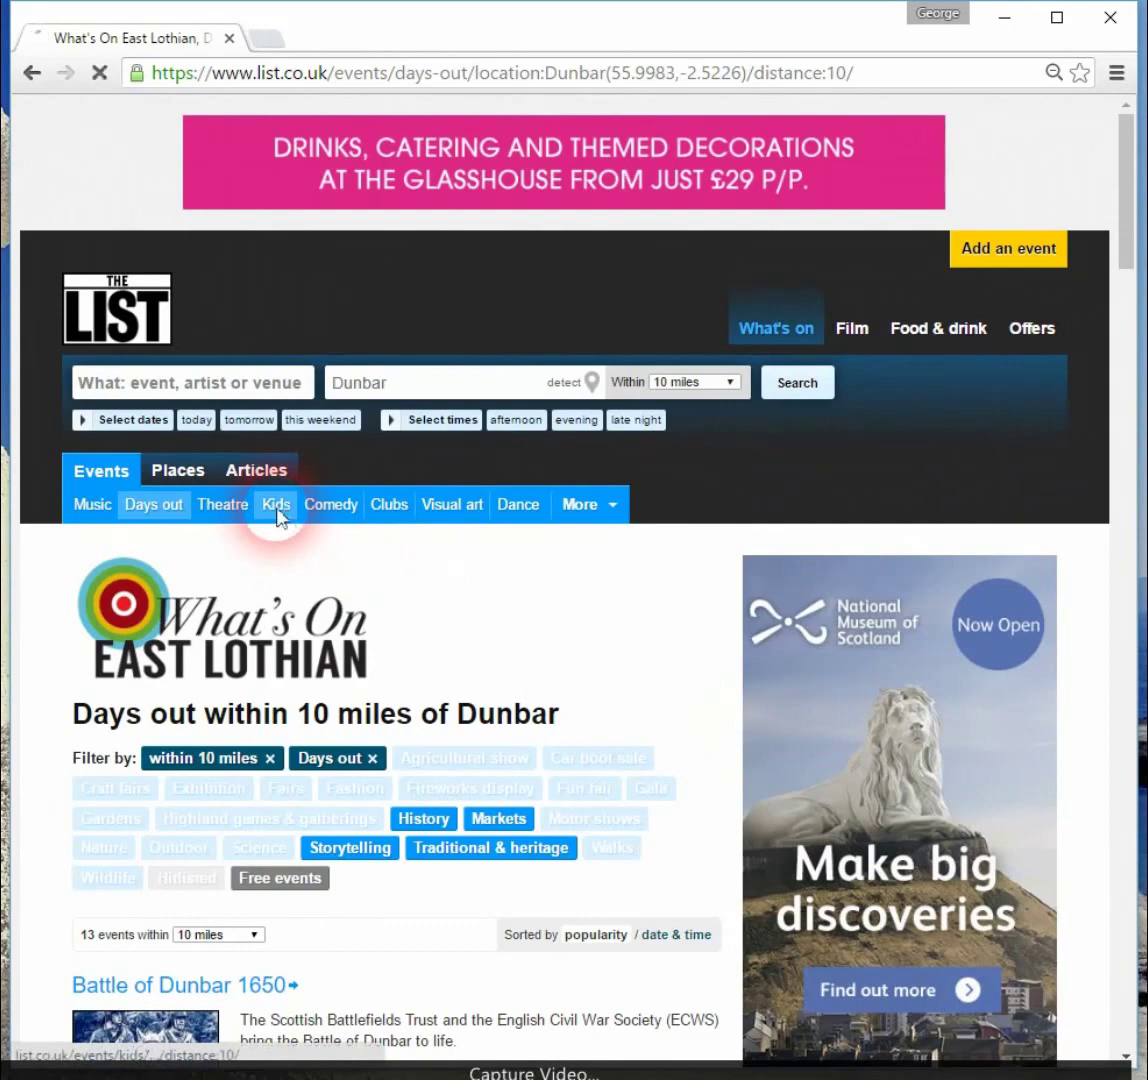
pyautogui.scroll(-6, 494, 752)
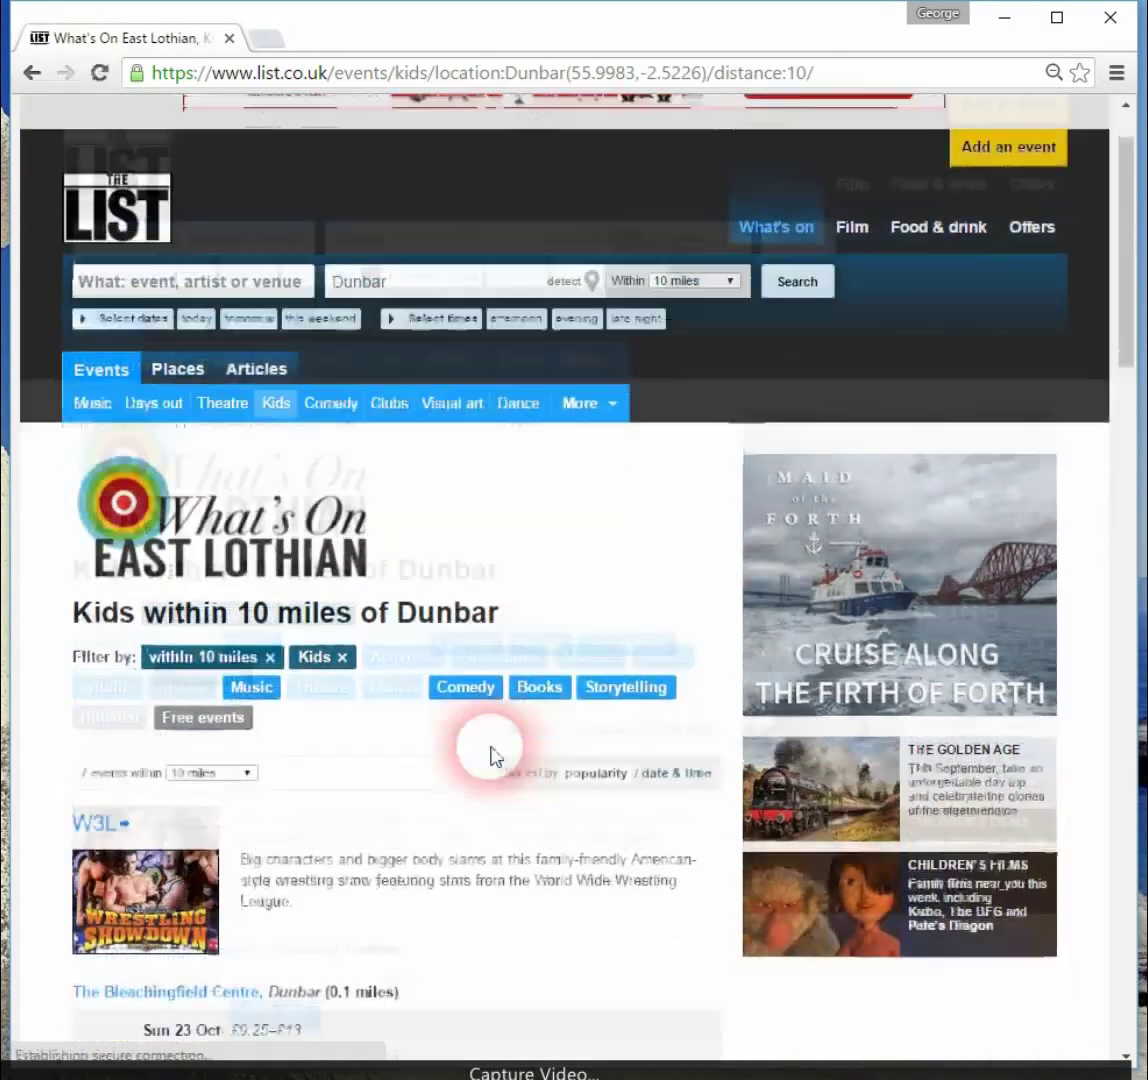
pyautogui.scroll(6, 494, 756)
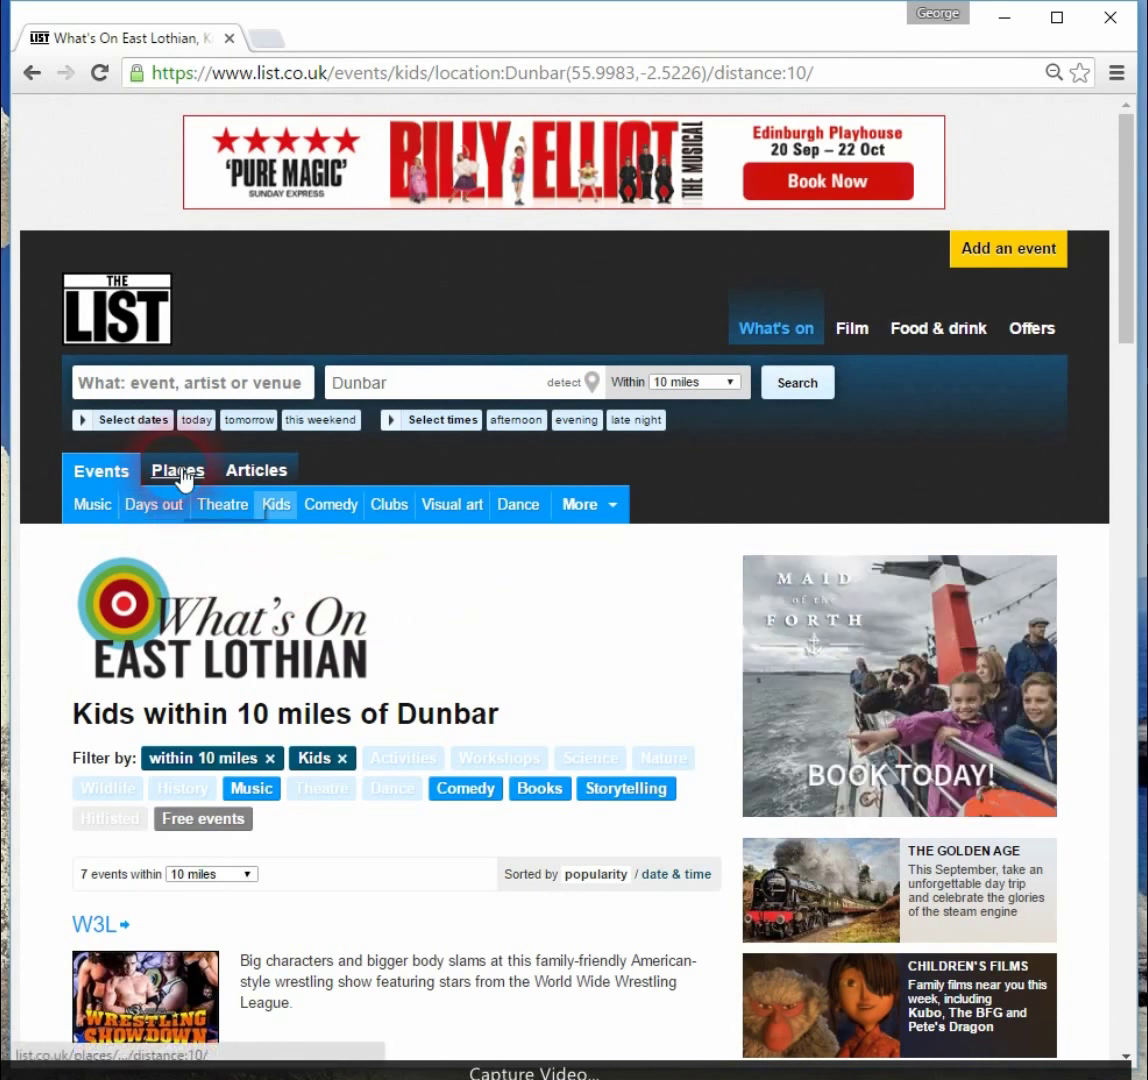
# Browse places near Dunbar, then return to the 27-event listing
pyautogui.click(180, 472)
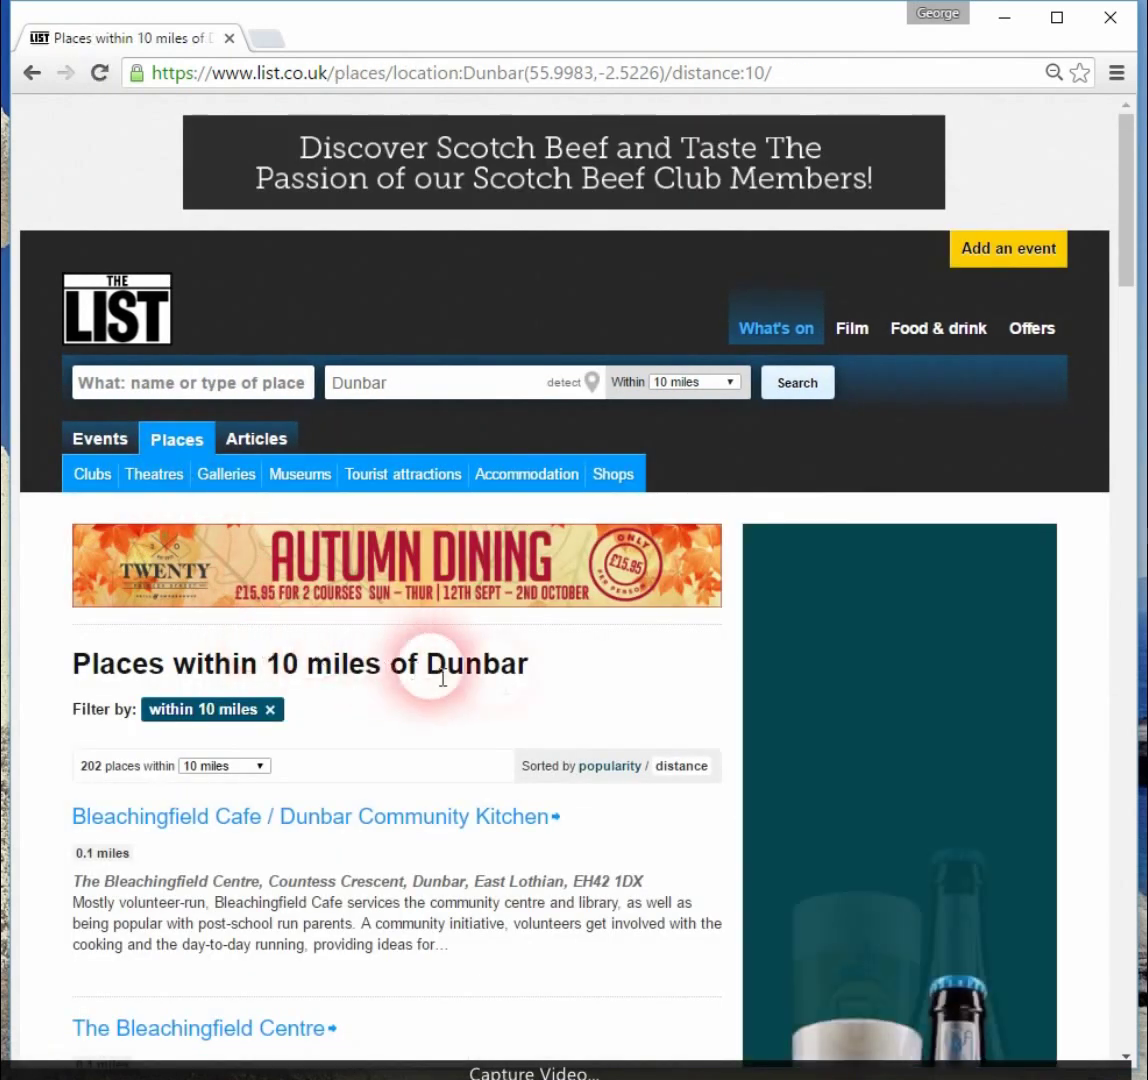
pyautogui.scroll(-5, 615, 685)
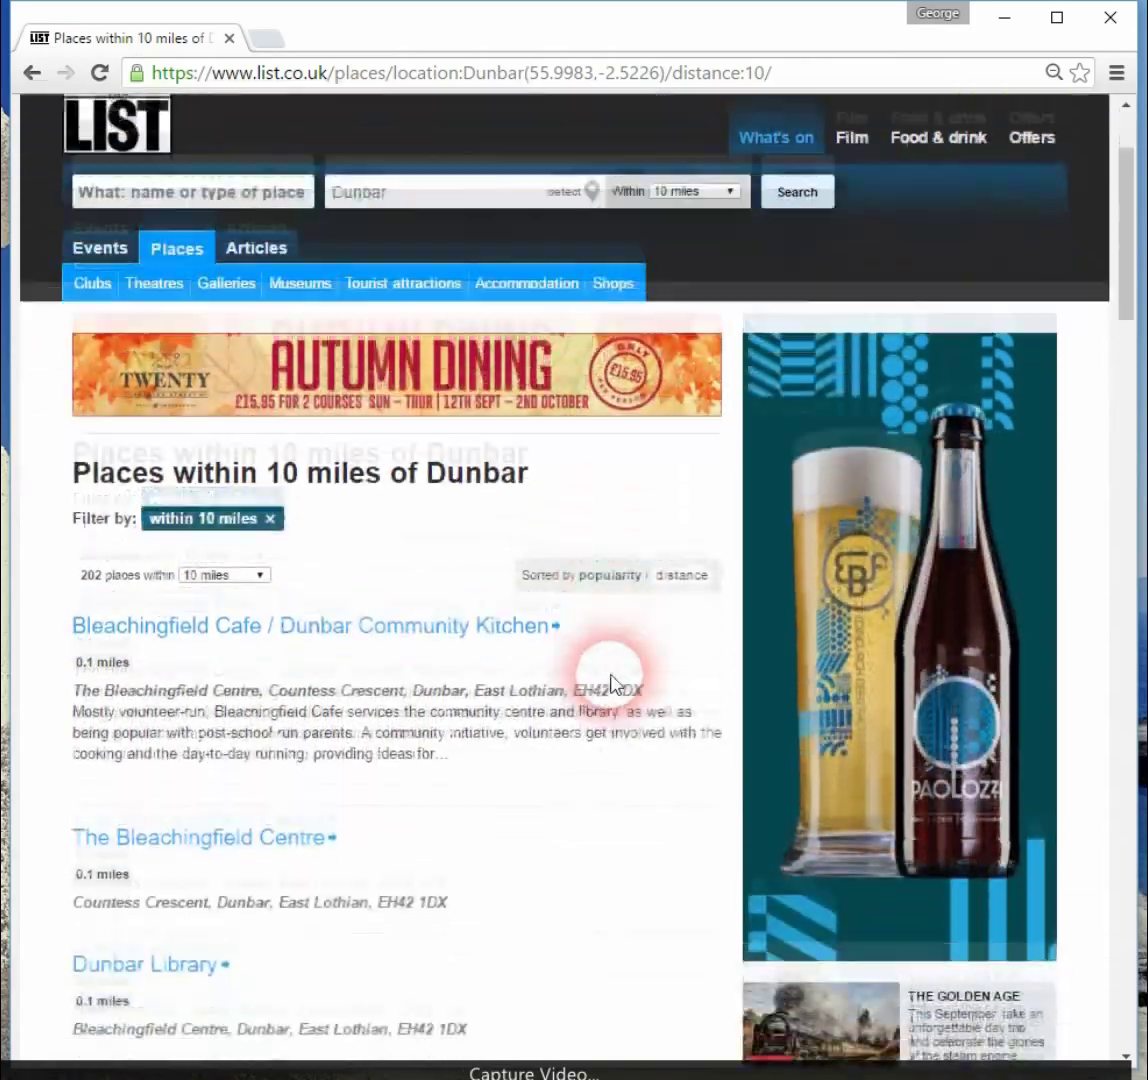
pyautogui.scroll(-4, 615, 685)
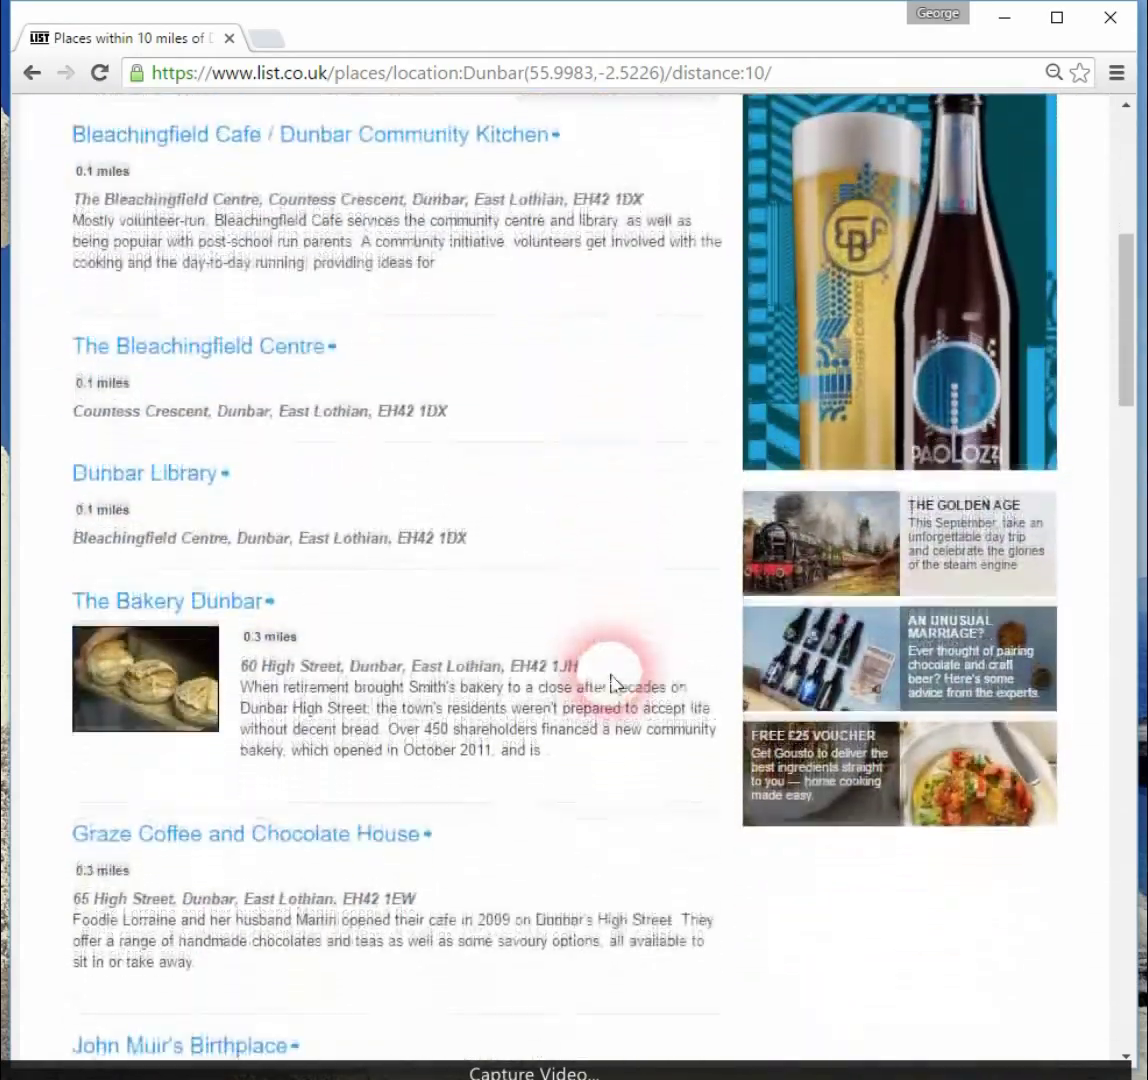
pyautogui.scroll(-7, 615, 685)
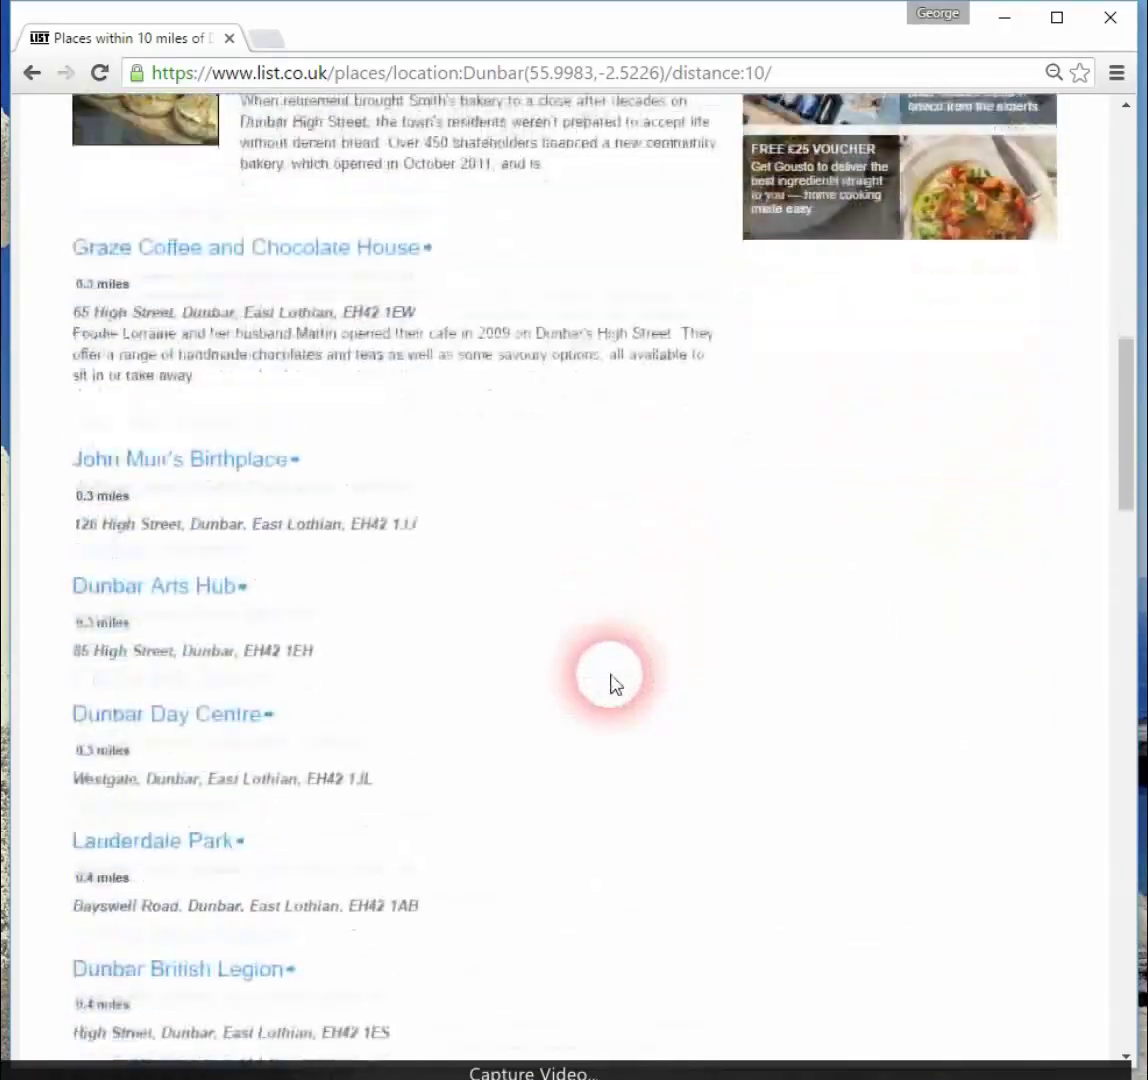
pyautogui.scroll(13, 615, 685)
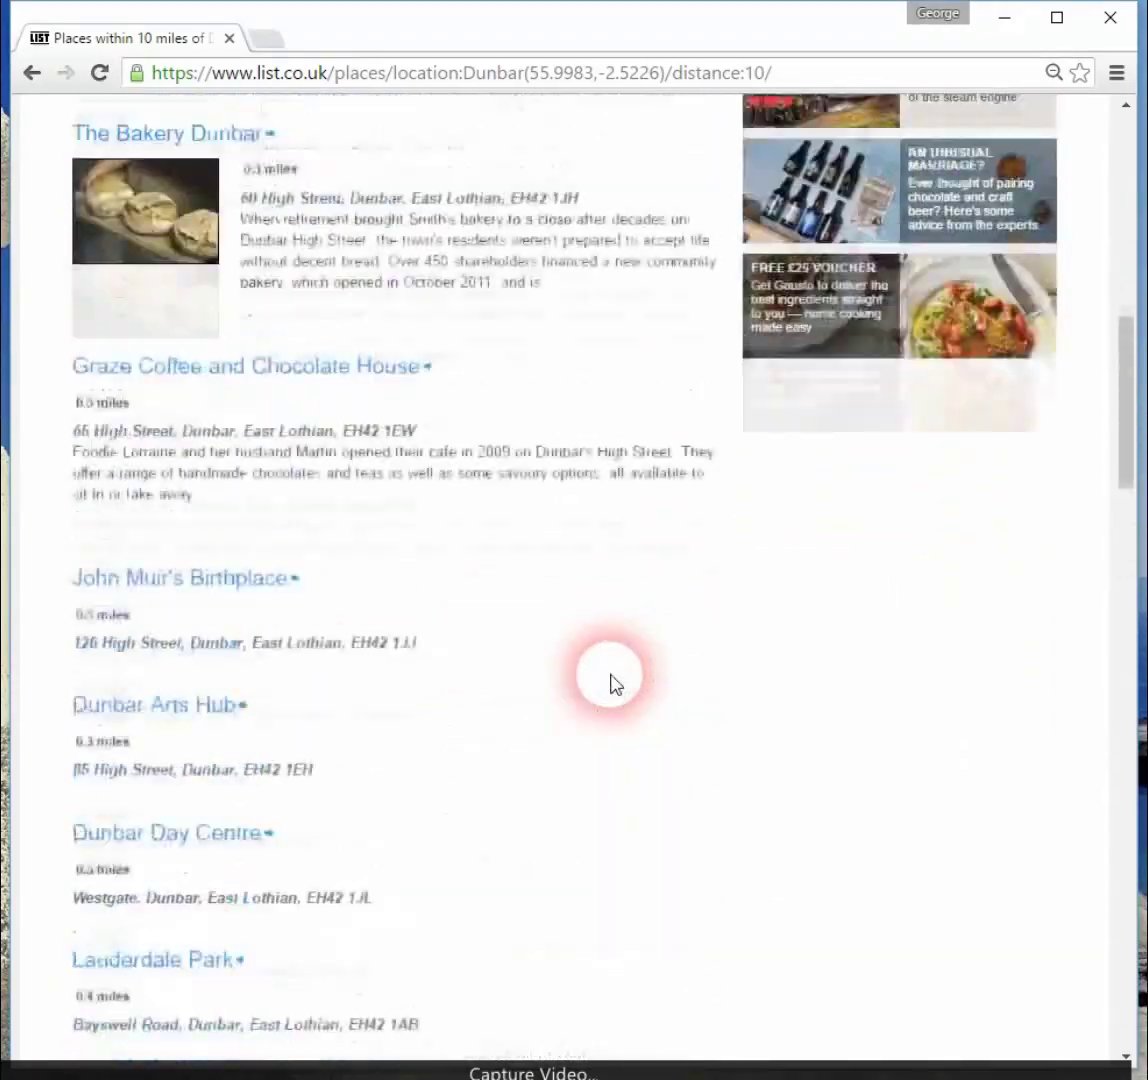
pyautogui.scroll(2, 615, 685)
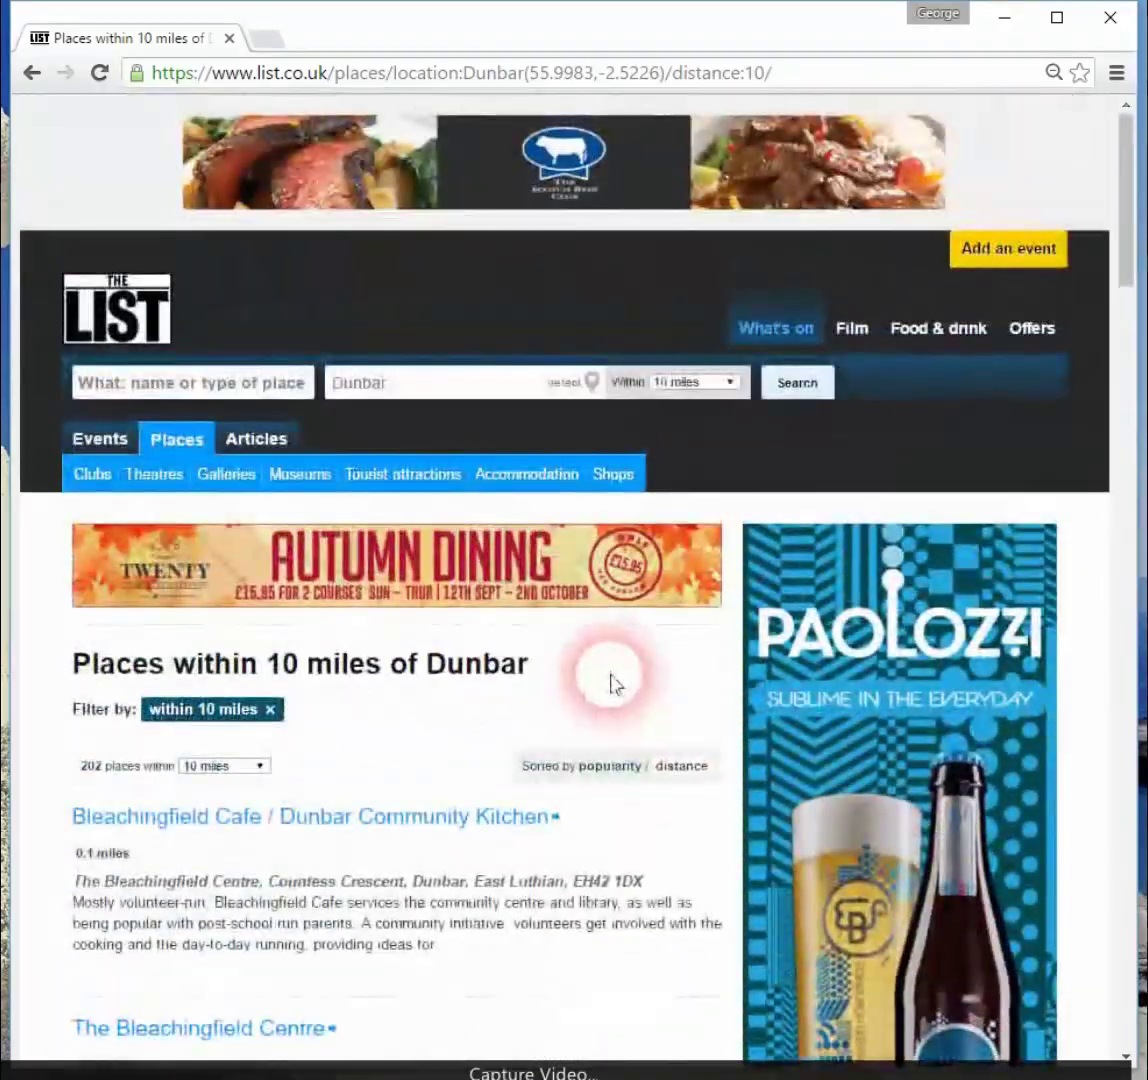
pyautogui.click(120, 457)
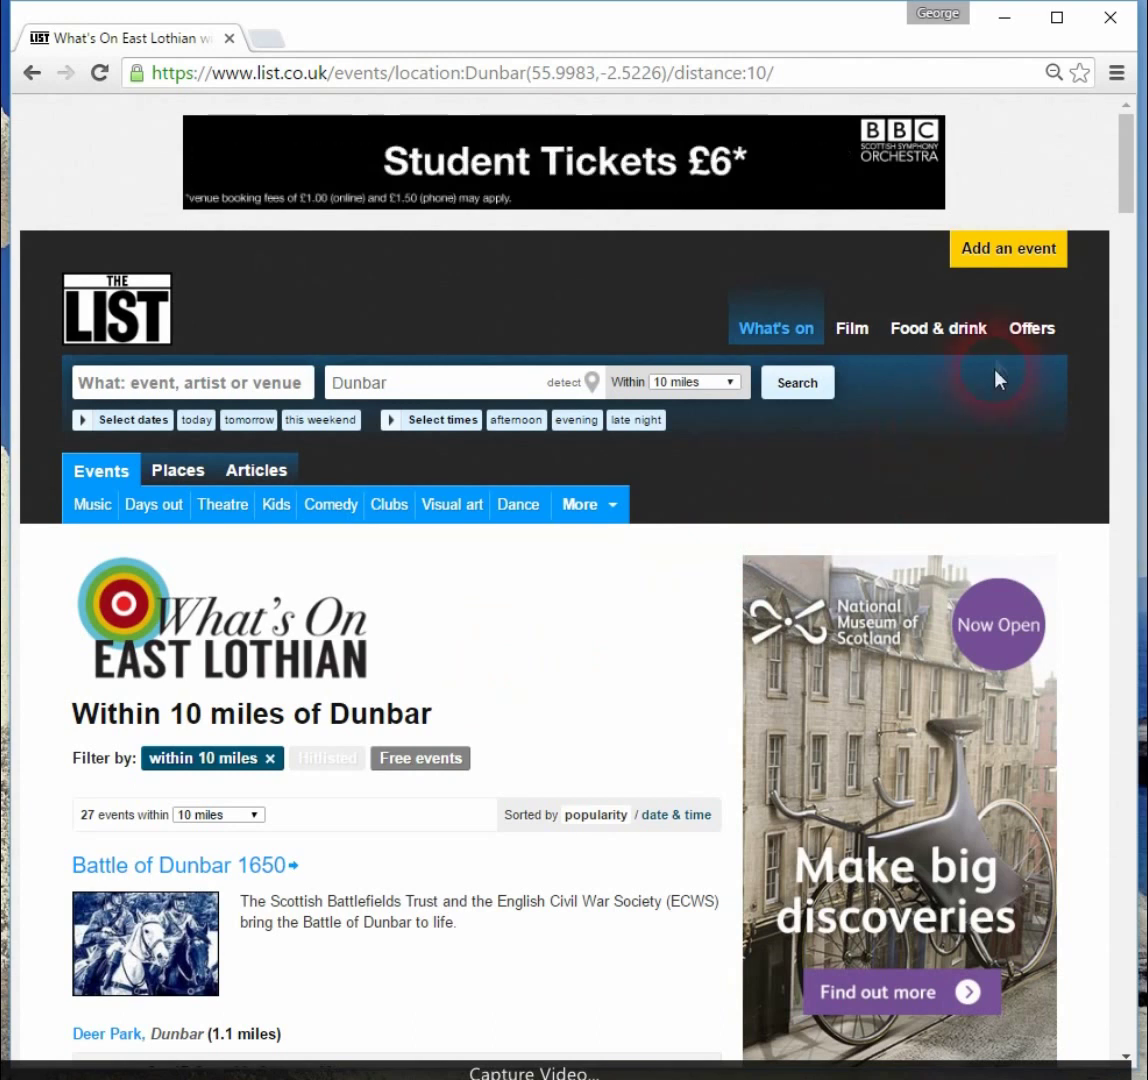
# Start a new event listing, sign in, and submit the event title 'xxx'
pyautogui.click(1012, 256)
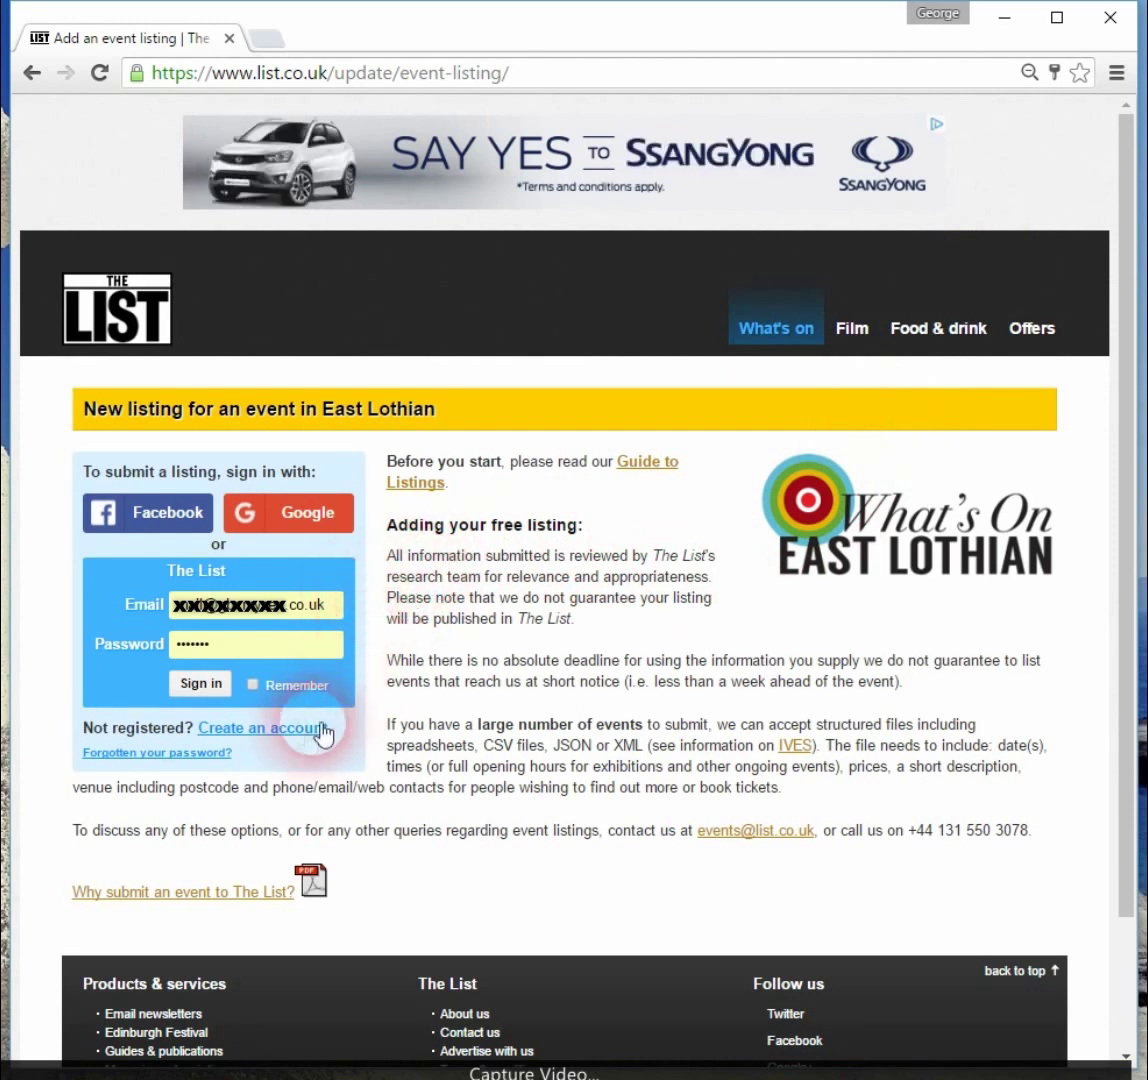
pyautogui.click(203, 684)
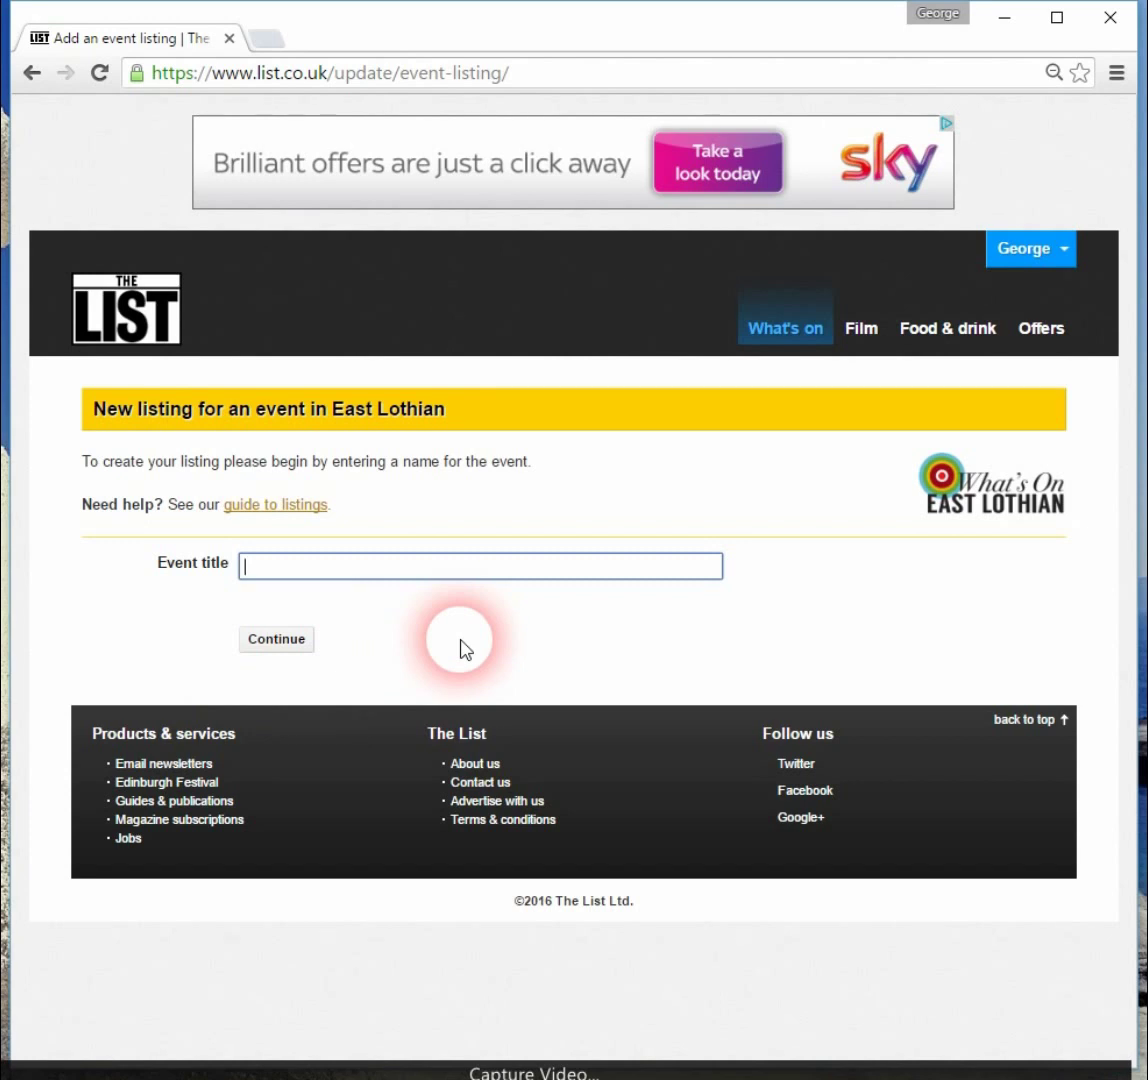
pyautogui.write('xxx')
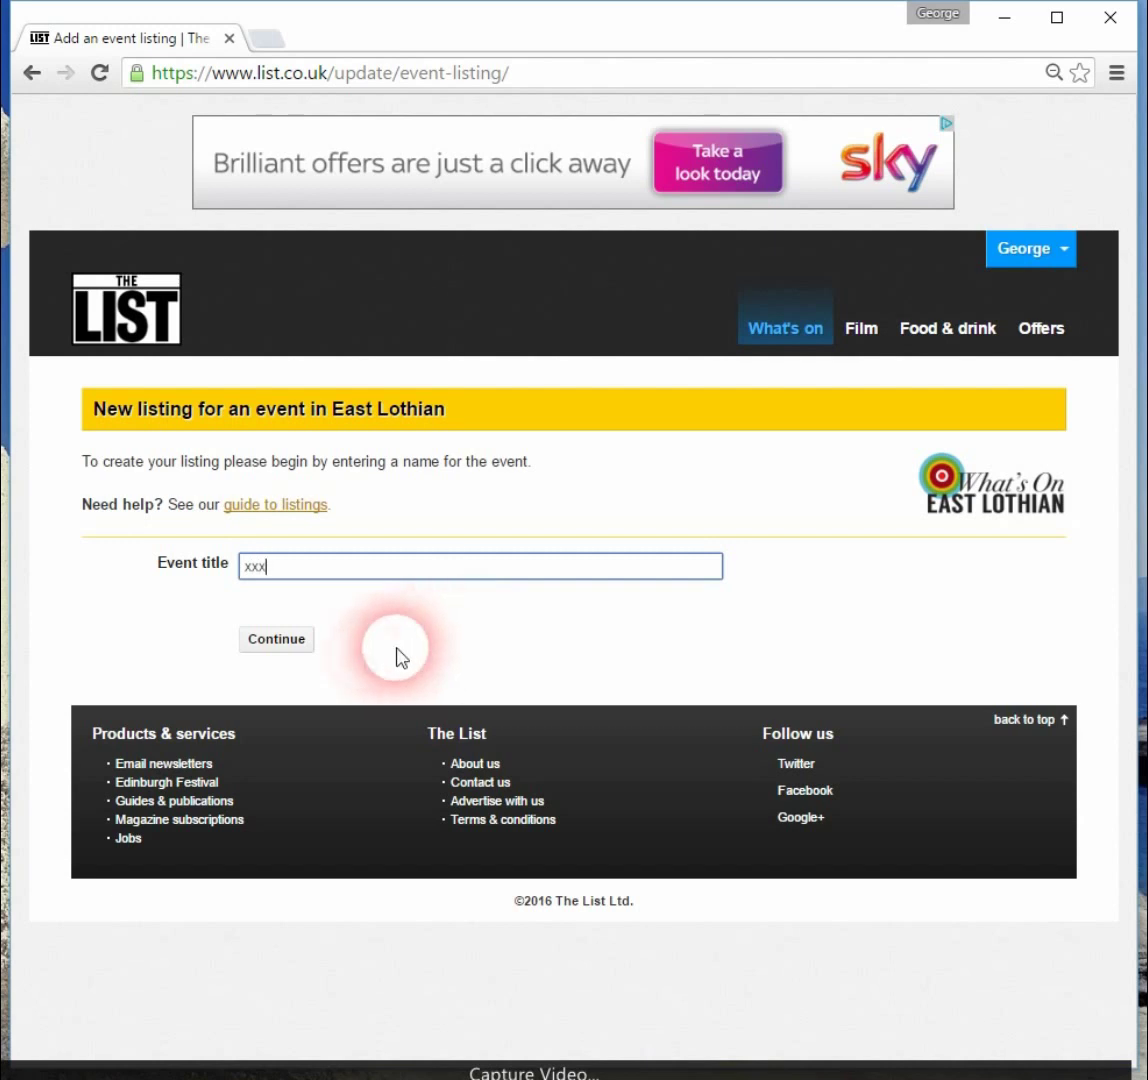
pyautogui.click(272, 648)
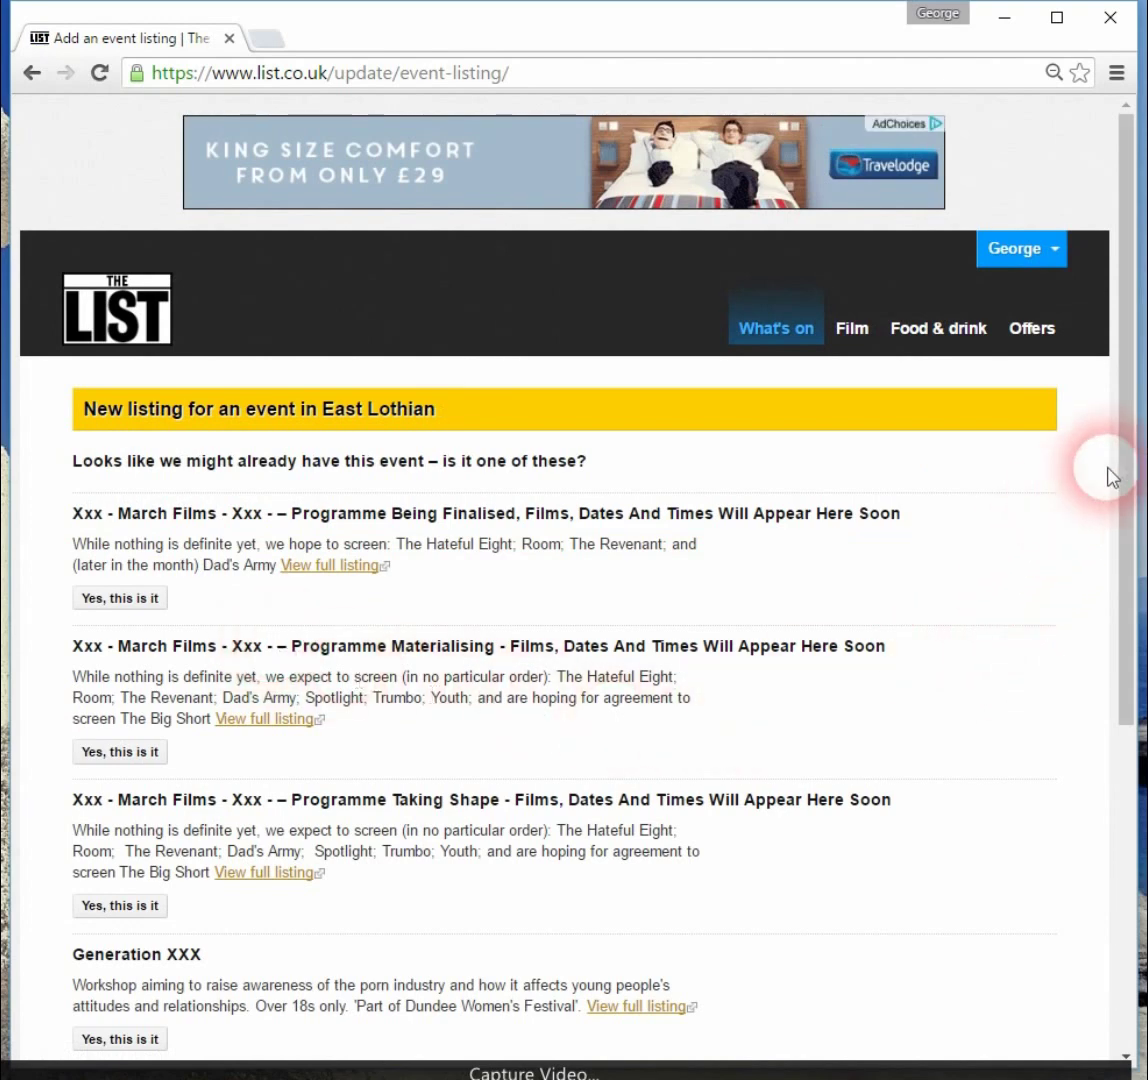
pyautogui.moveTo(1122, 462); pyautogui.dragTo(1135, 679)
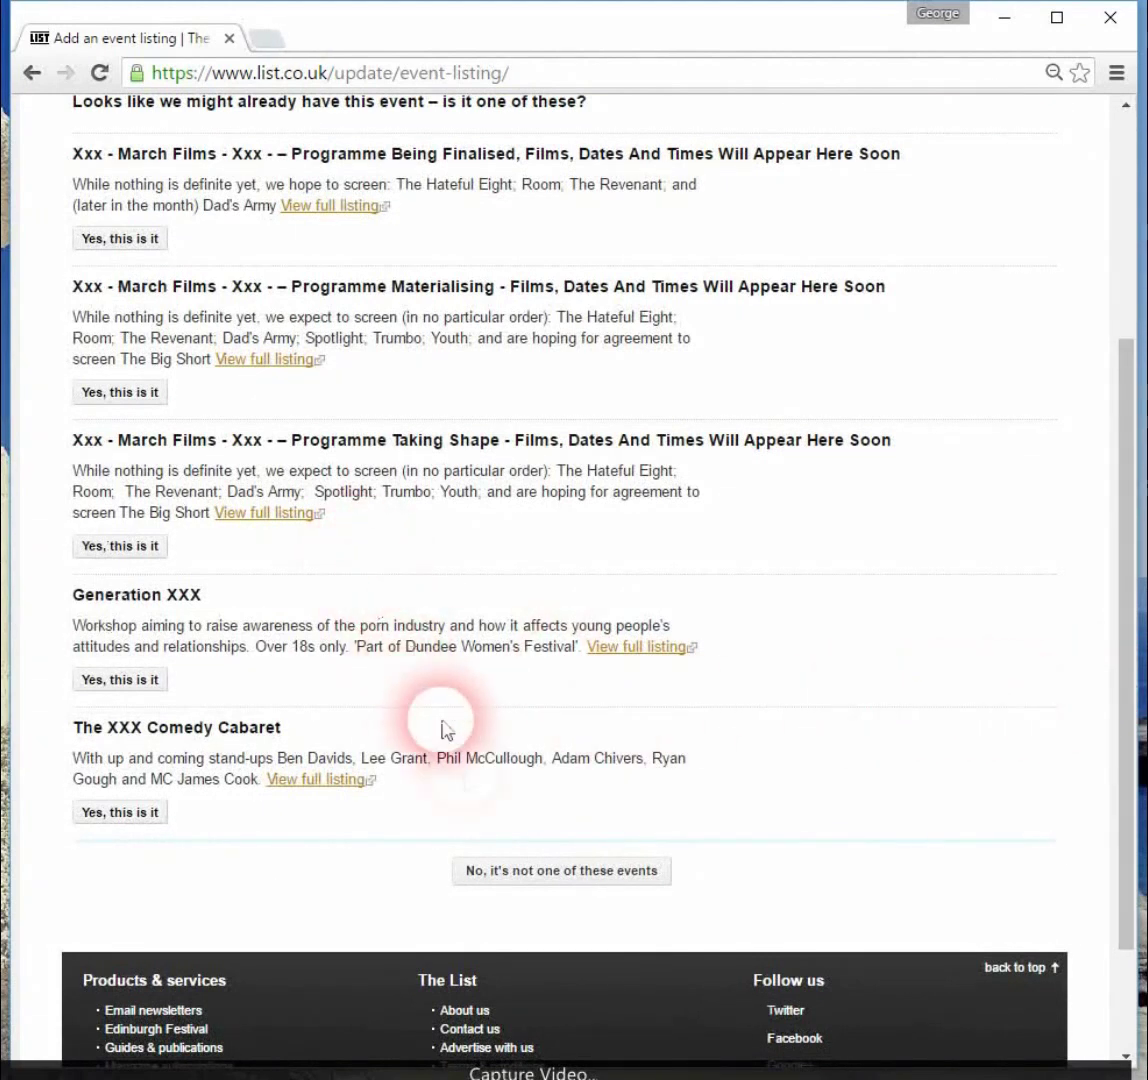
# Confirm the event isn't one of the suggested matches to reach the new listing form
pyautogui.click(551, 884)
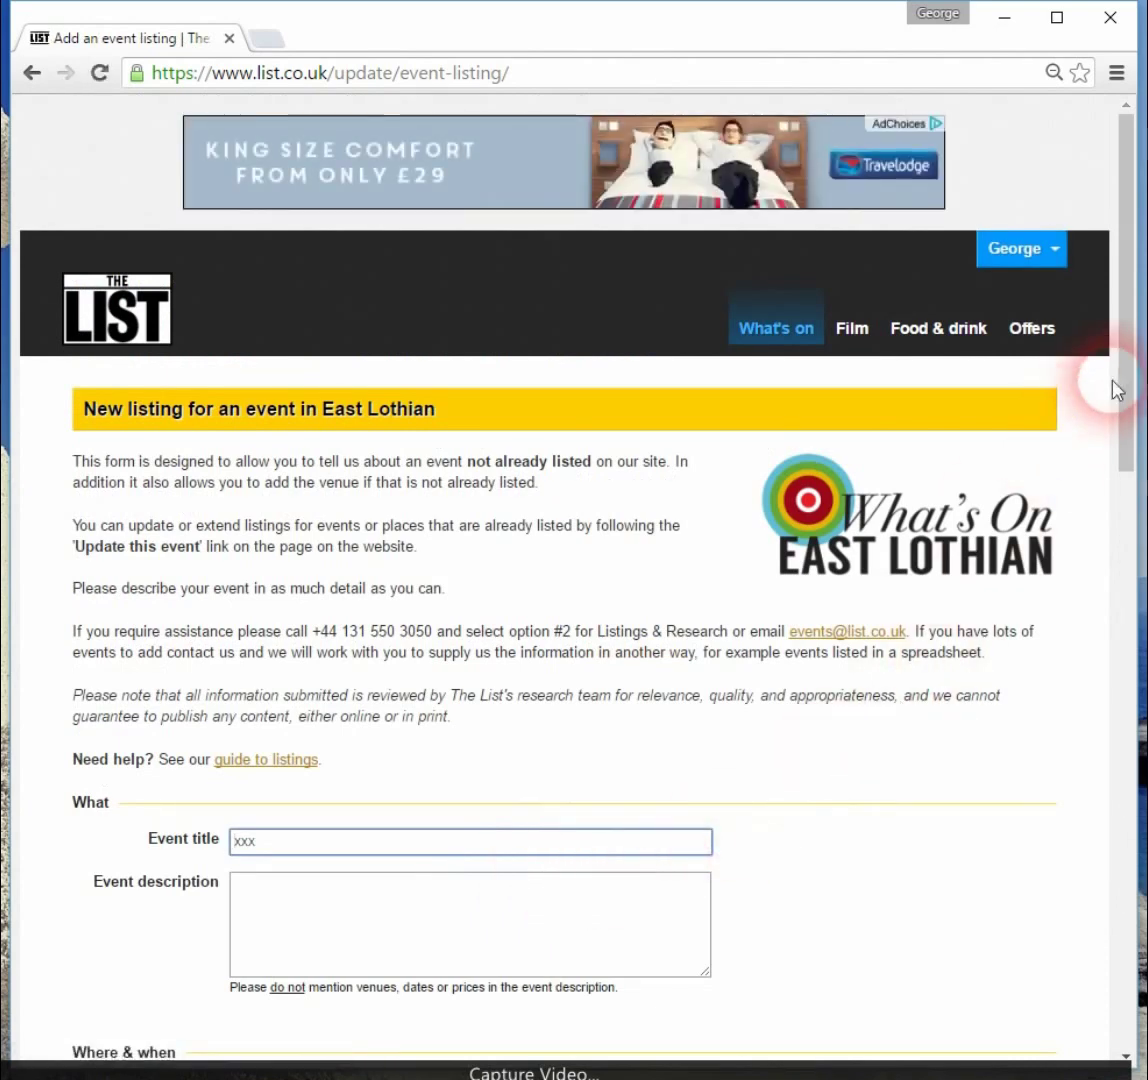
pyautogui.moveTo(1122, 374); pyautogui.dragTo(1135, 628)
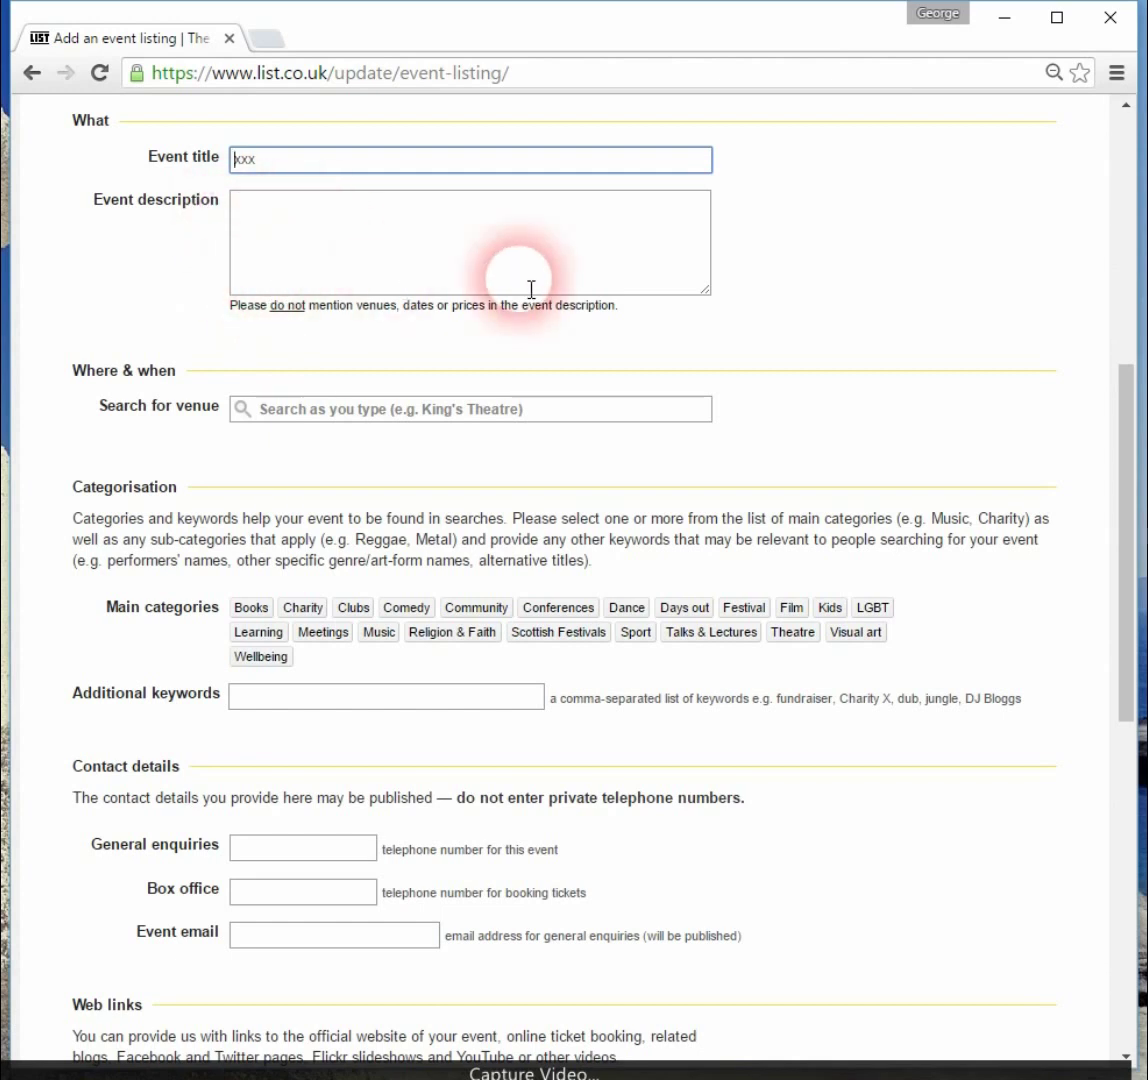
# Search venues for 'dunbar' and choose Belhaven Brewery as the event venue
pyautogui.click(482, 420)
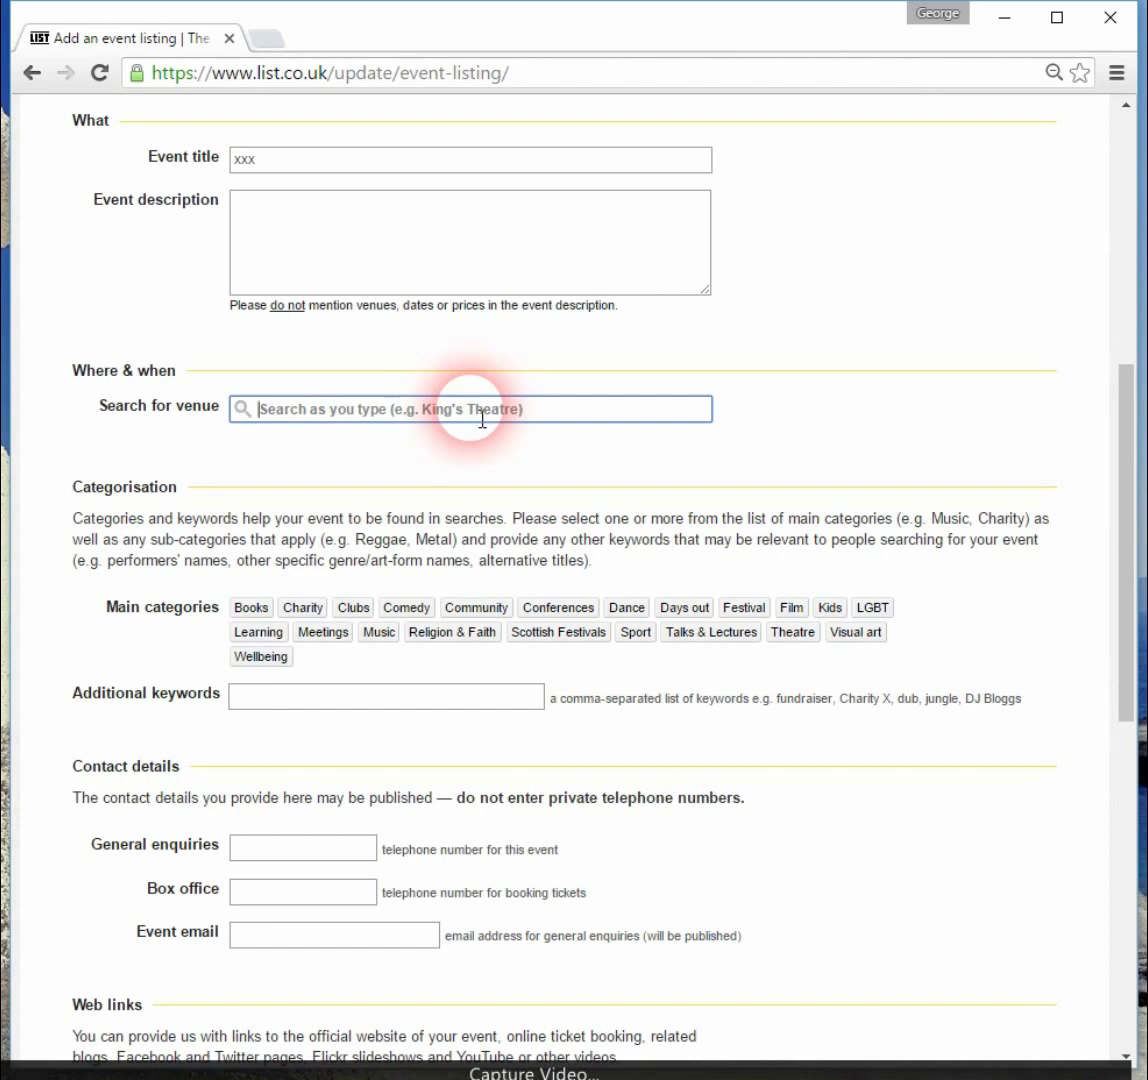
pyautogui.write('dunbar')
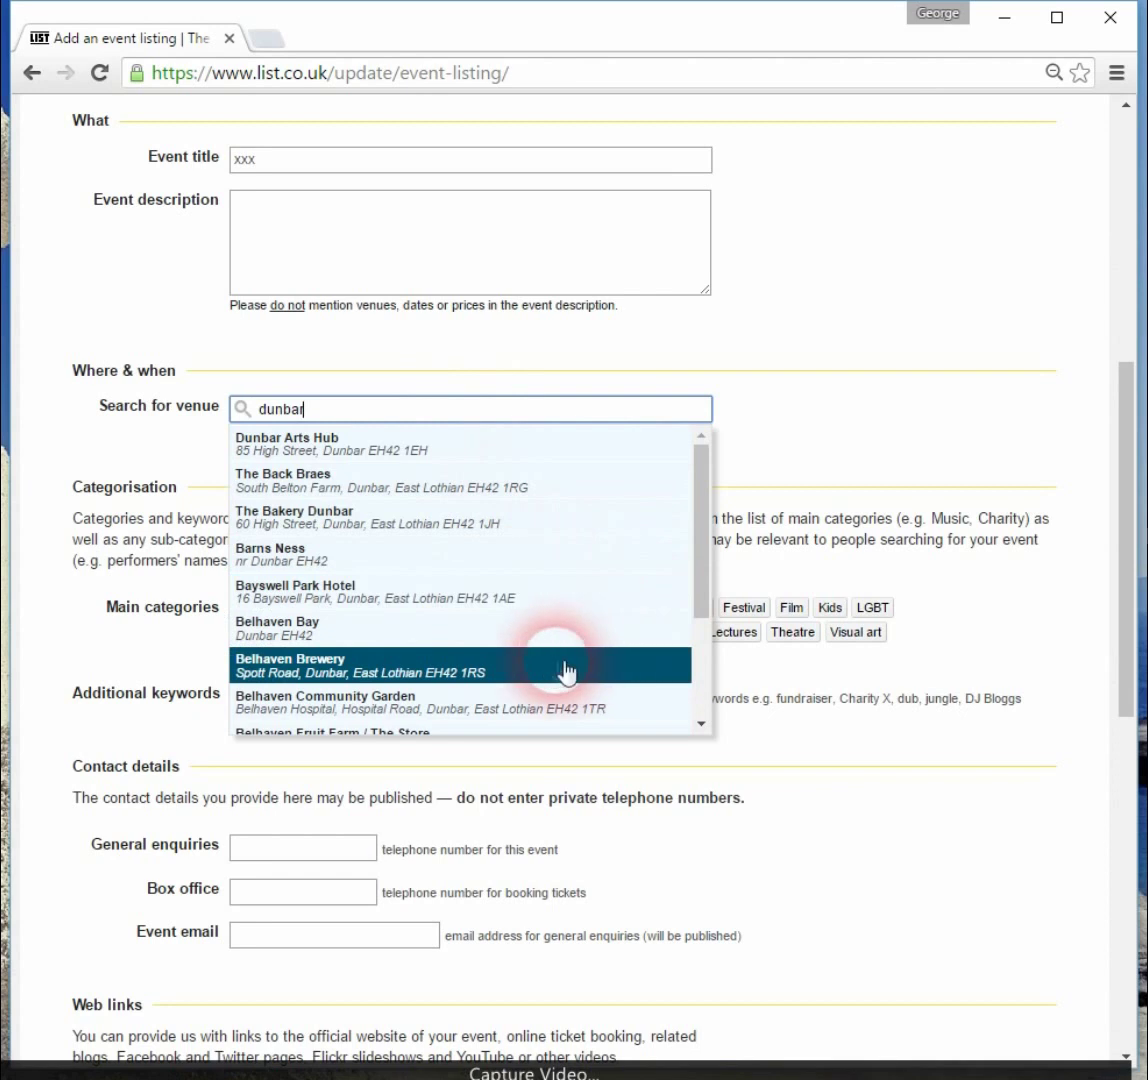
pyautogui.click(310, 666)
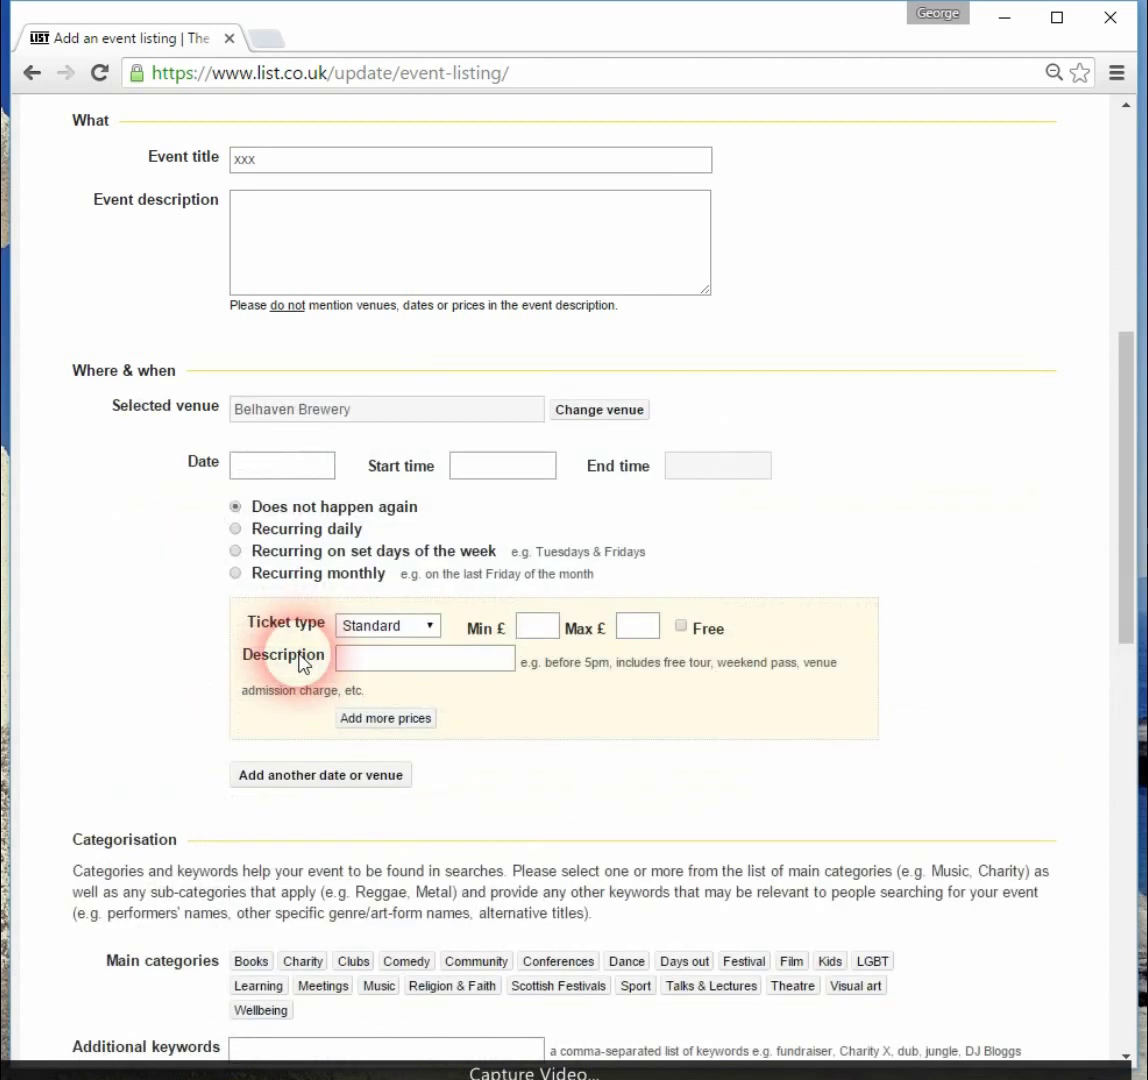
pyautogui.click(290, 476)
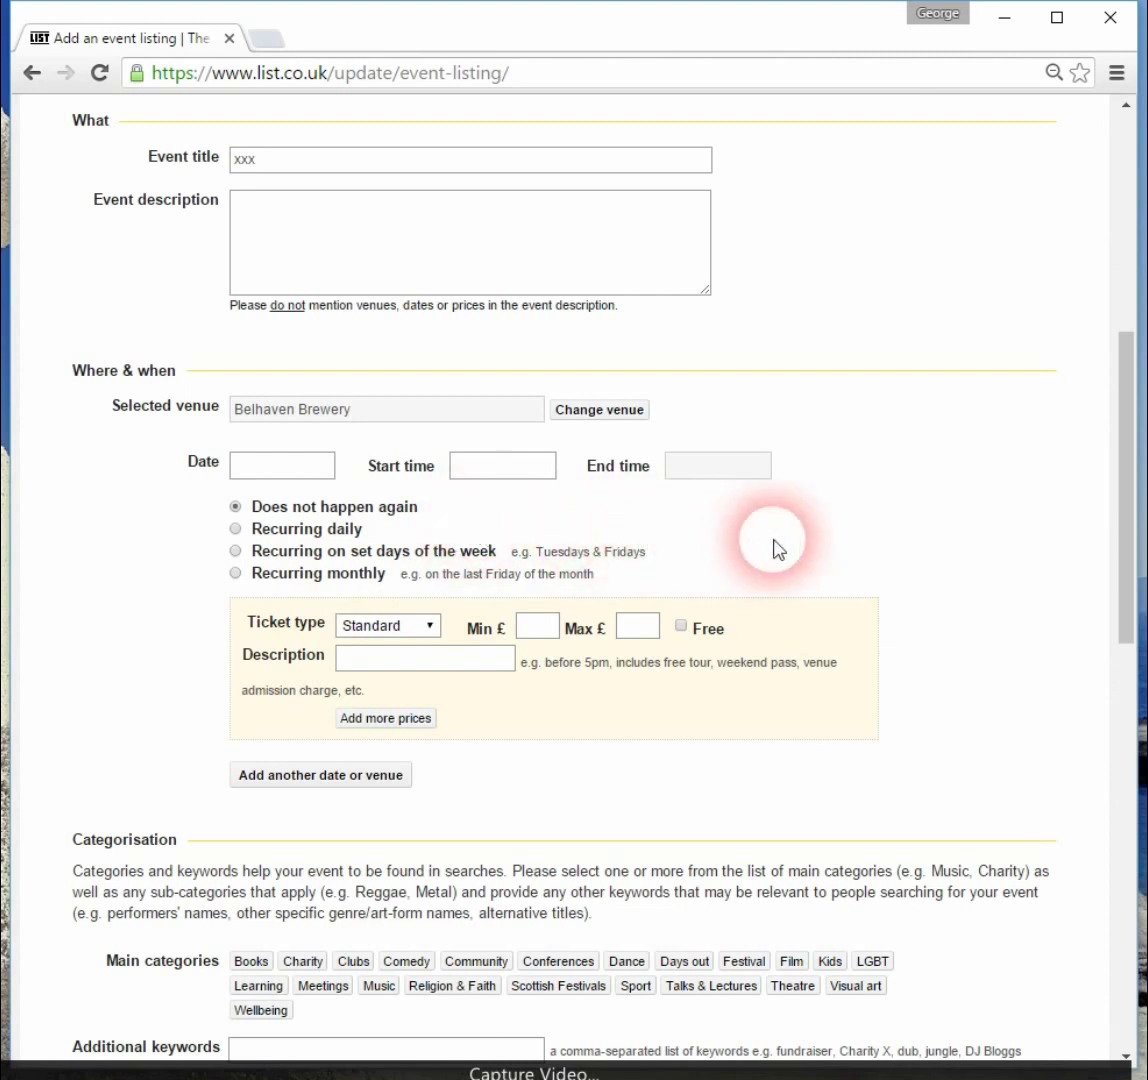
# Mark the event's standard ticket as Free, striking out Min £ and Max £
pyautogui.scroll(-3, 778, 548)
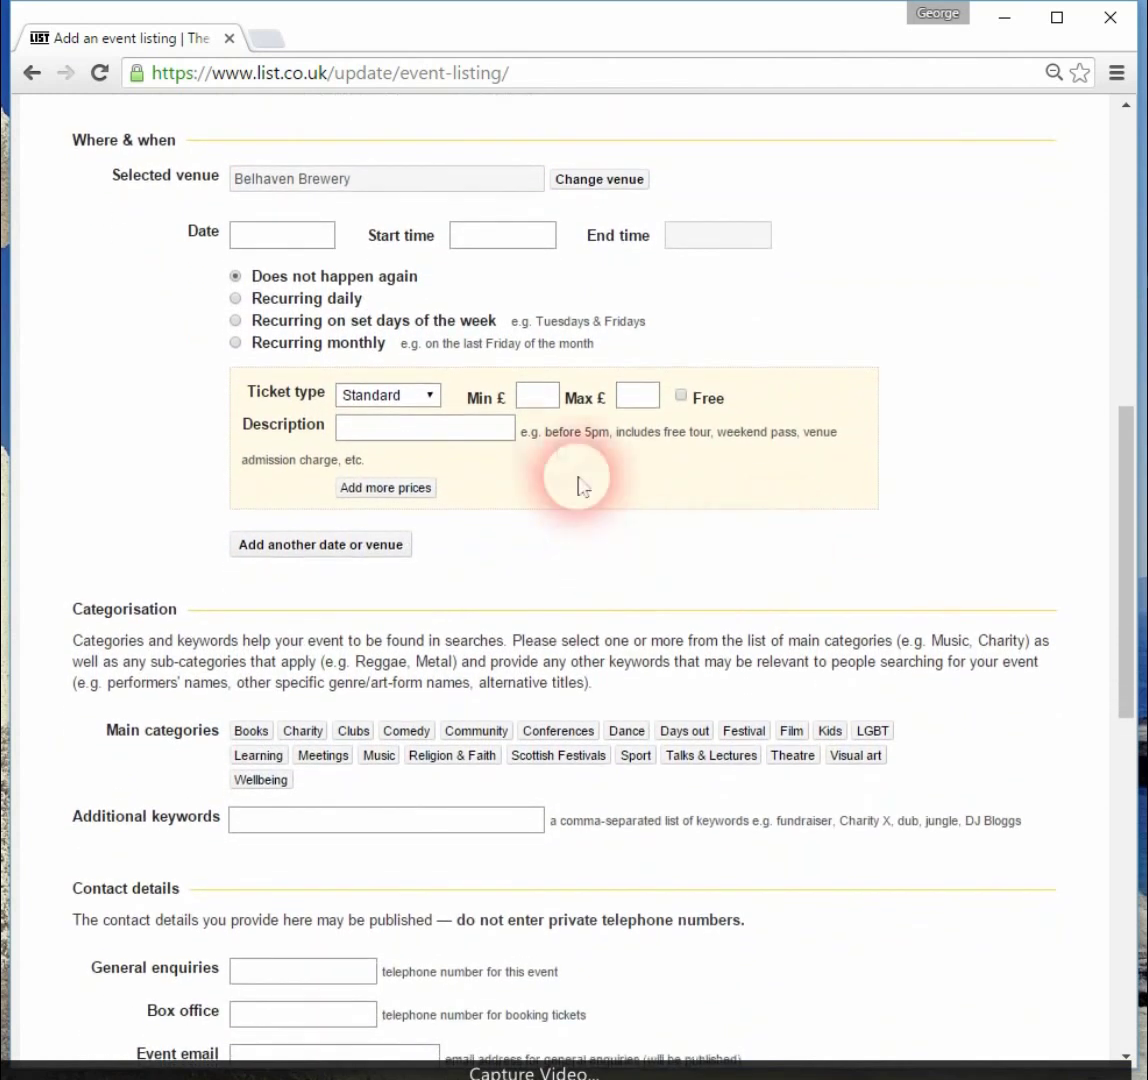
pyautogui.click(682, 398)
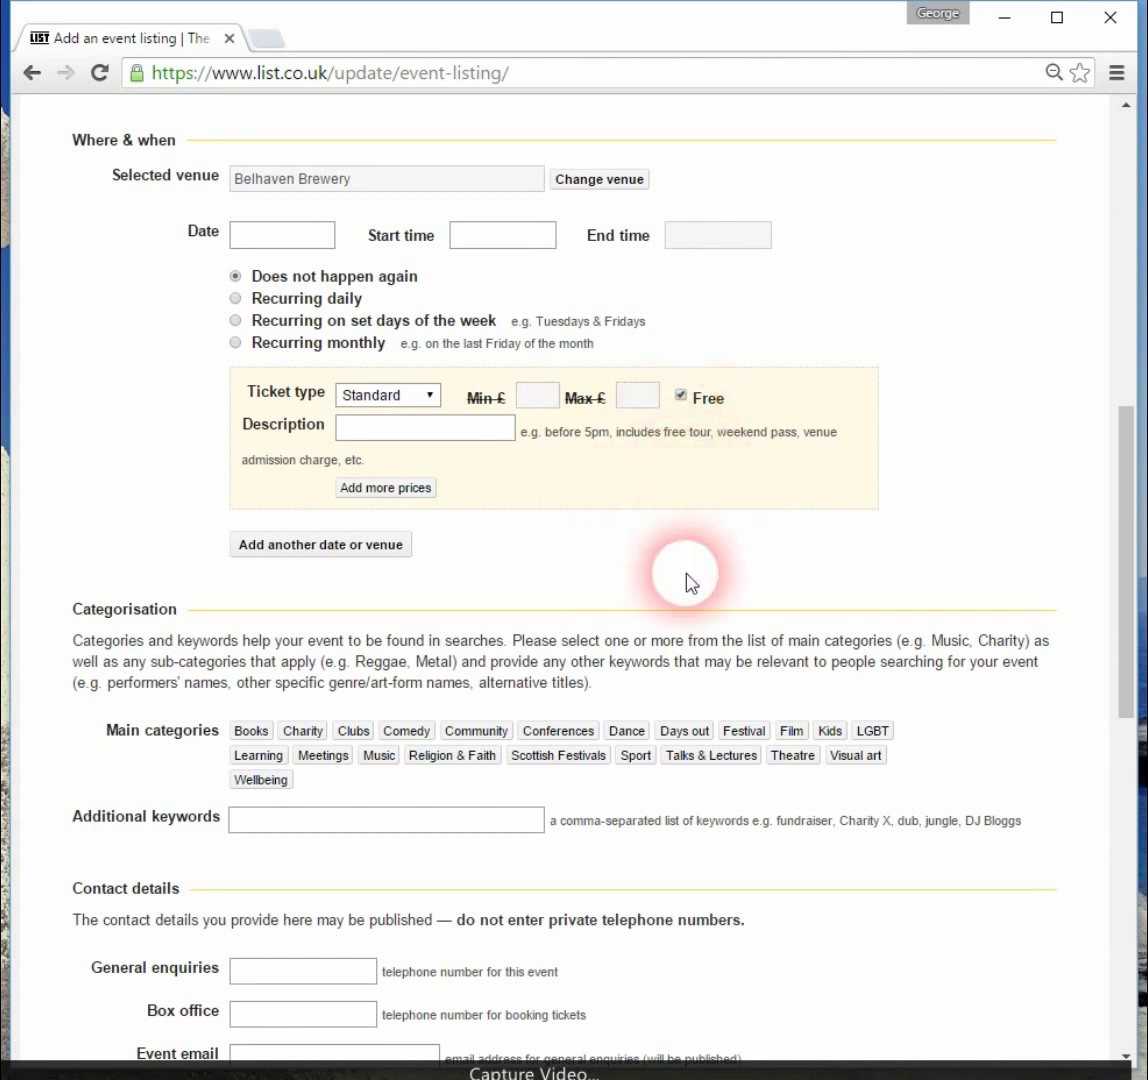
pyautogui.scroll(-3, 687, 581)
pyautogui.scroll(-1, 687, 581)
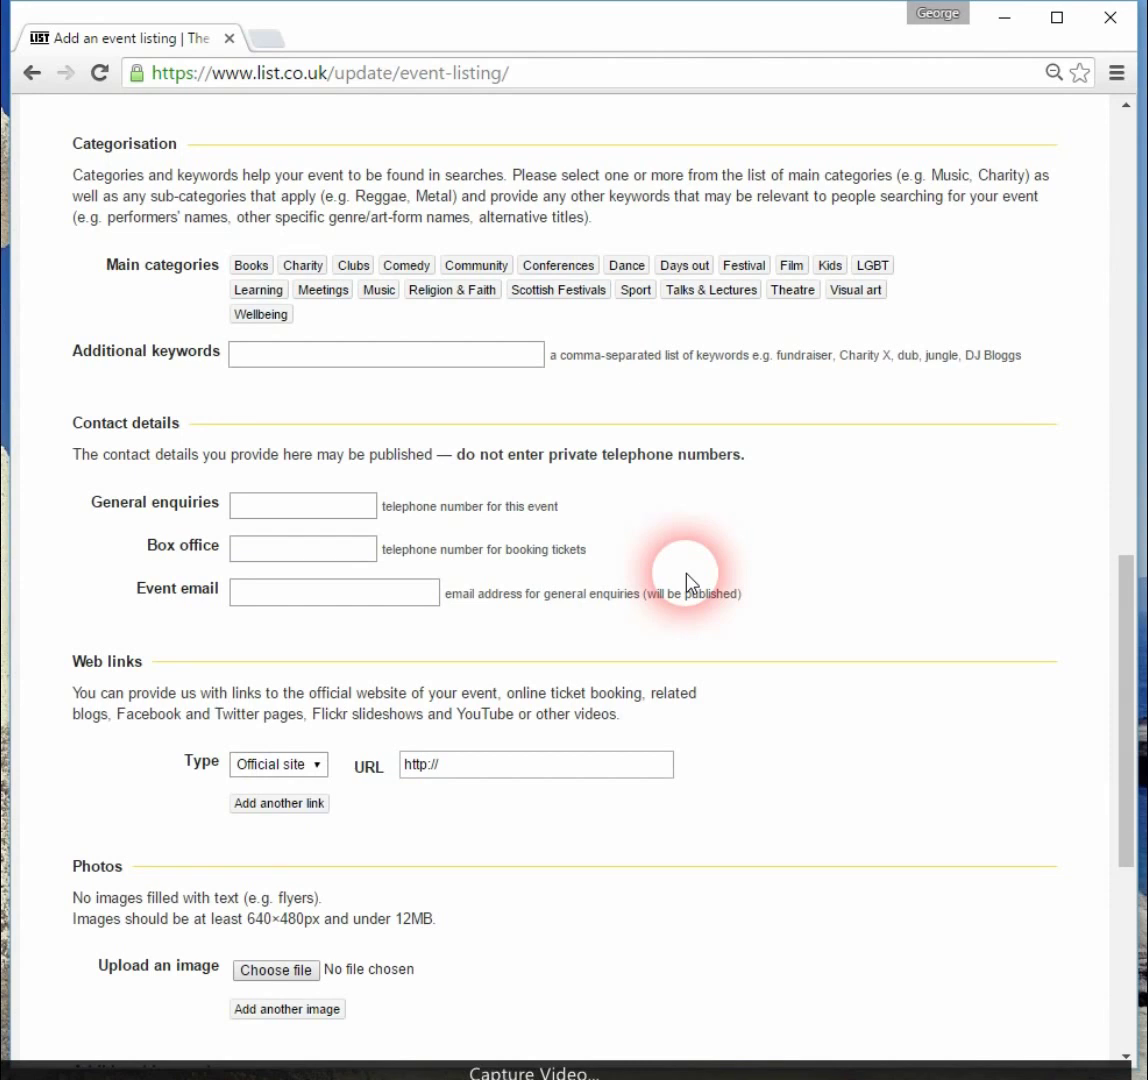
# Tag the event Charity, Community, Days out and Learning, with Food & Drink subcategory
pyautogui.click(310, 267)
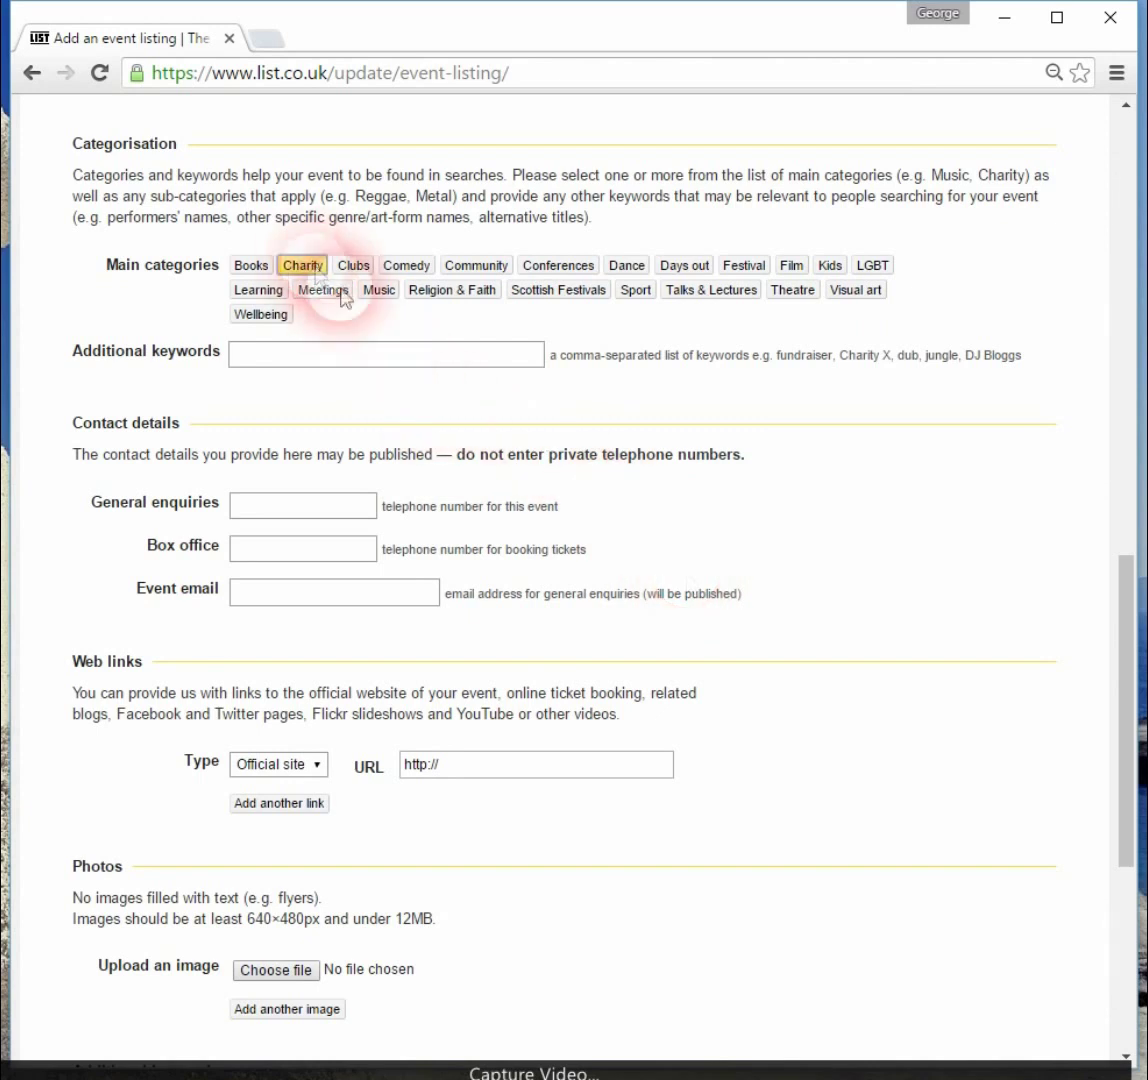
pyautogui.click(491, 265)
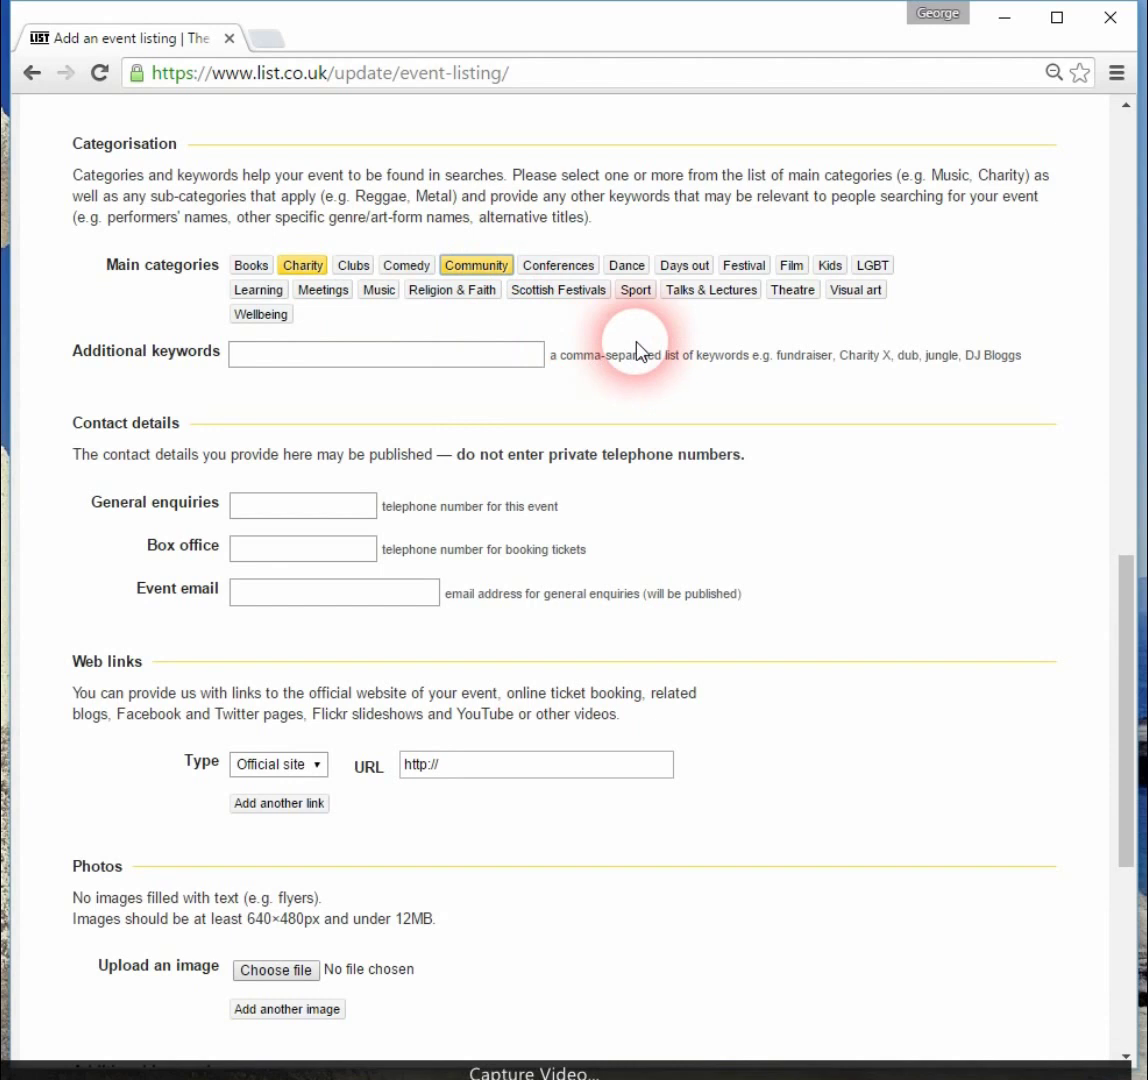
pyautogui.click(686, 268)
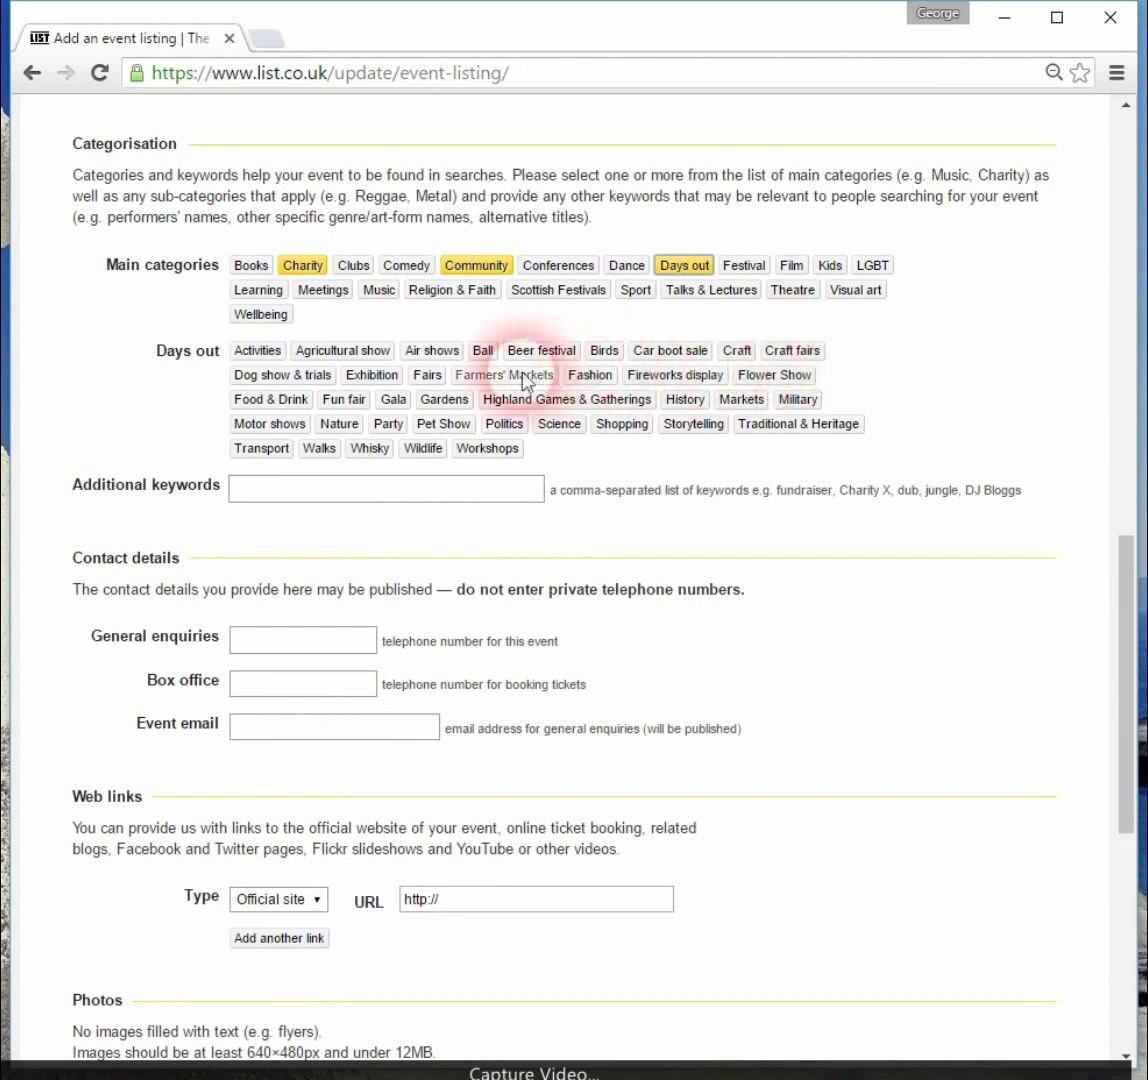
pyautogui.click(258, 290)
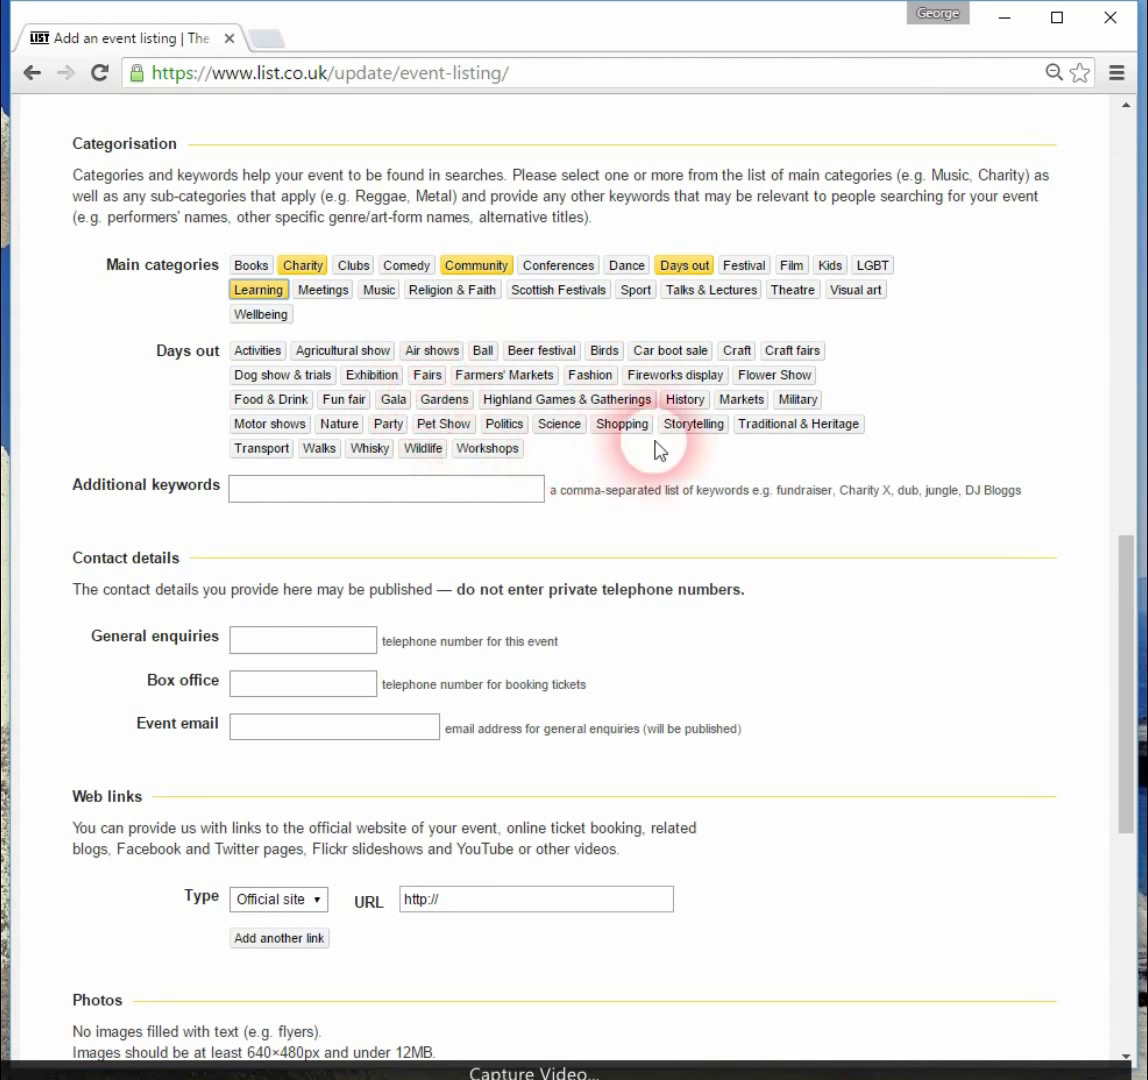
pyautogui.click(293, 401)
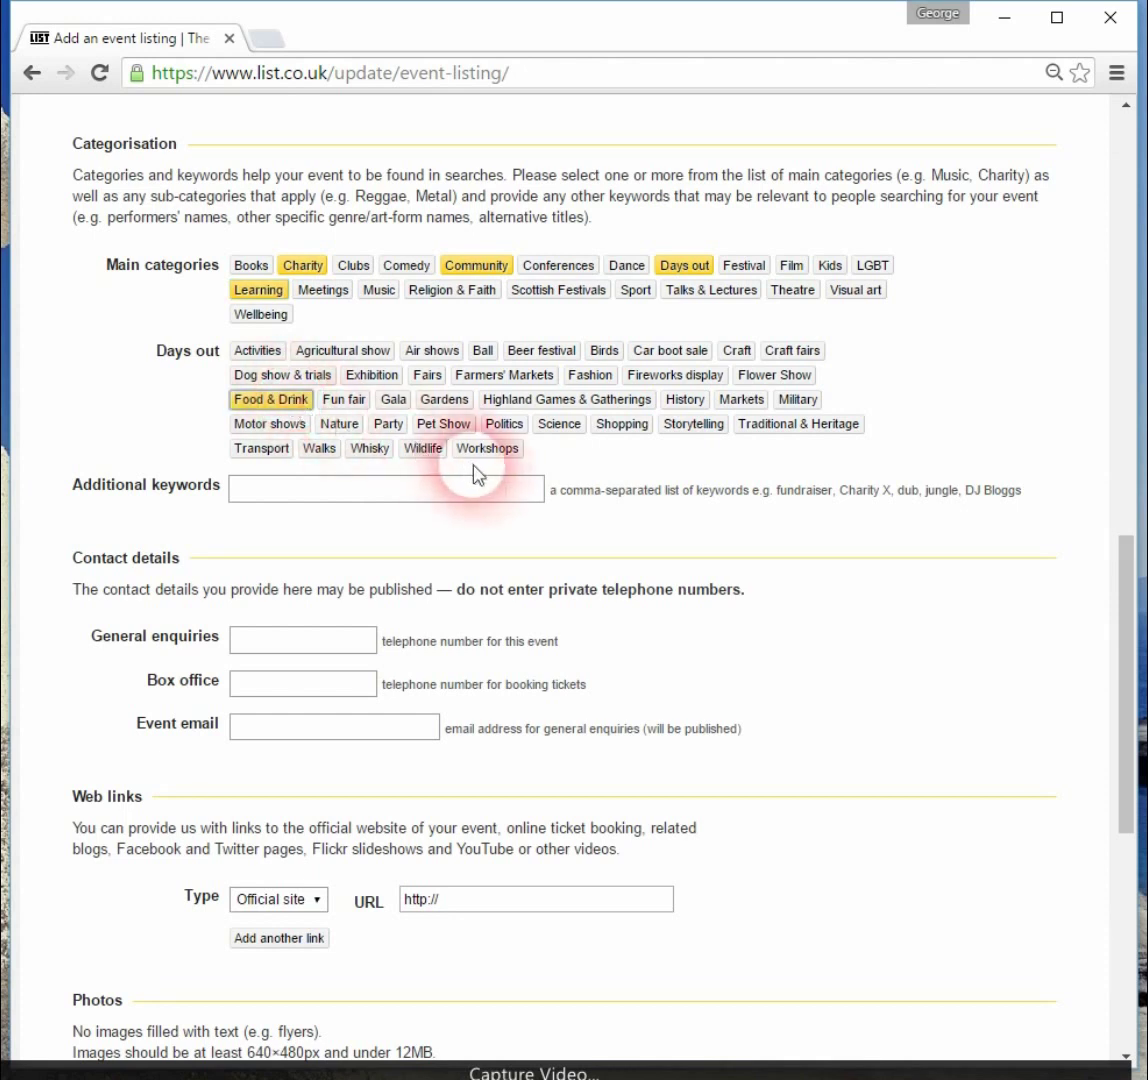
pyautogui.click(530, 490)
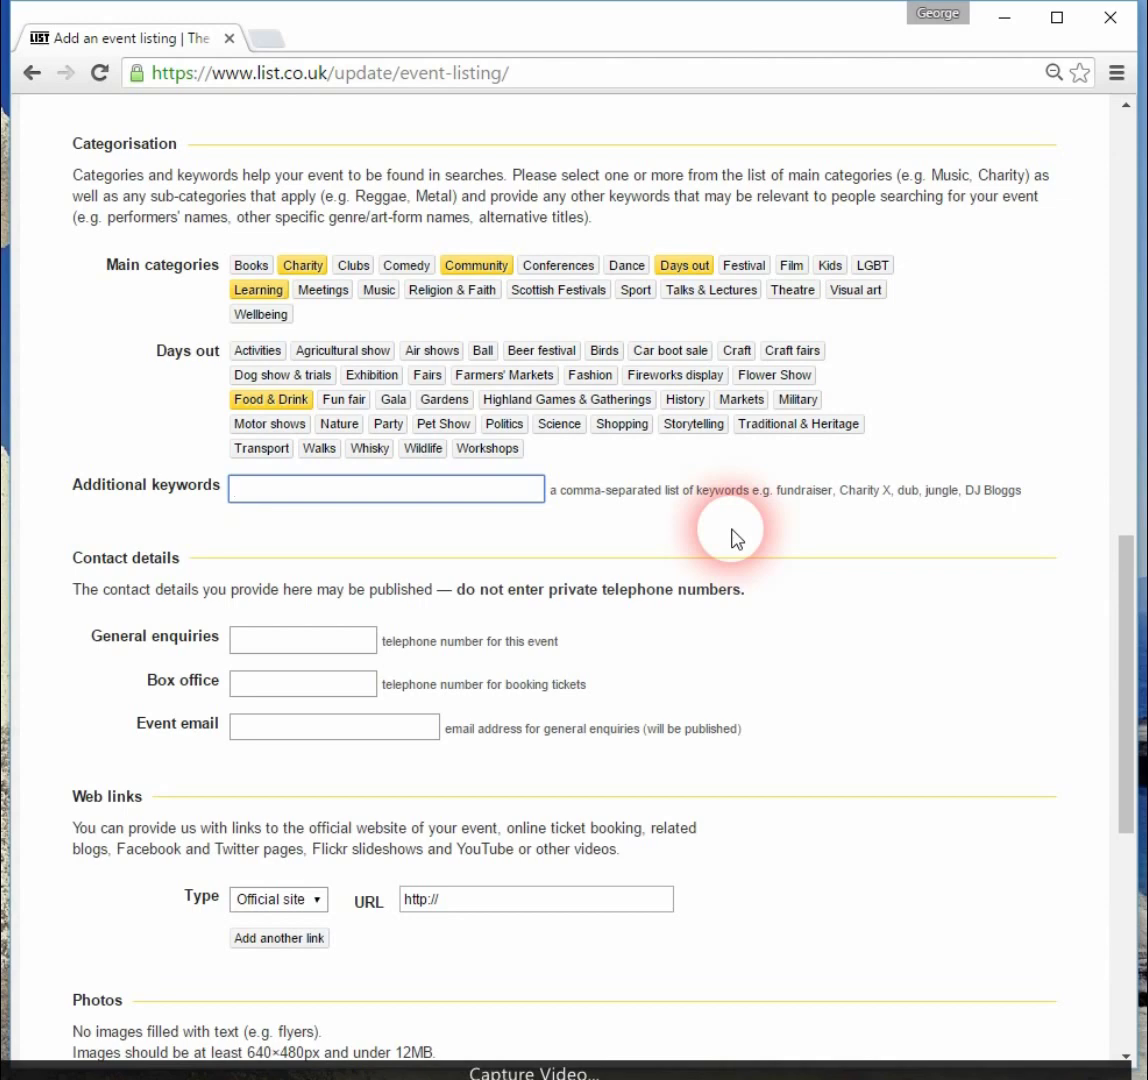
pyautogui.scroll(-1, 828, 660)
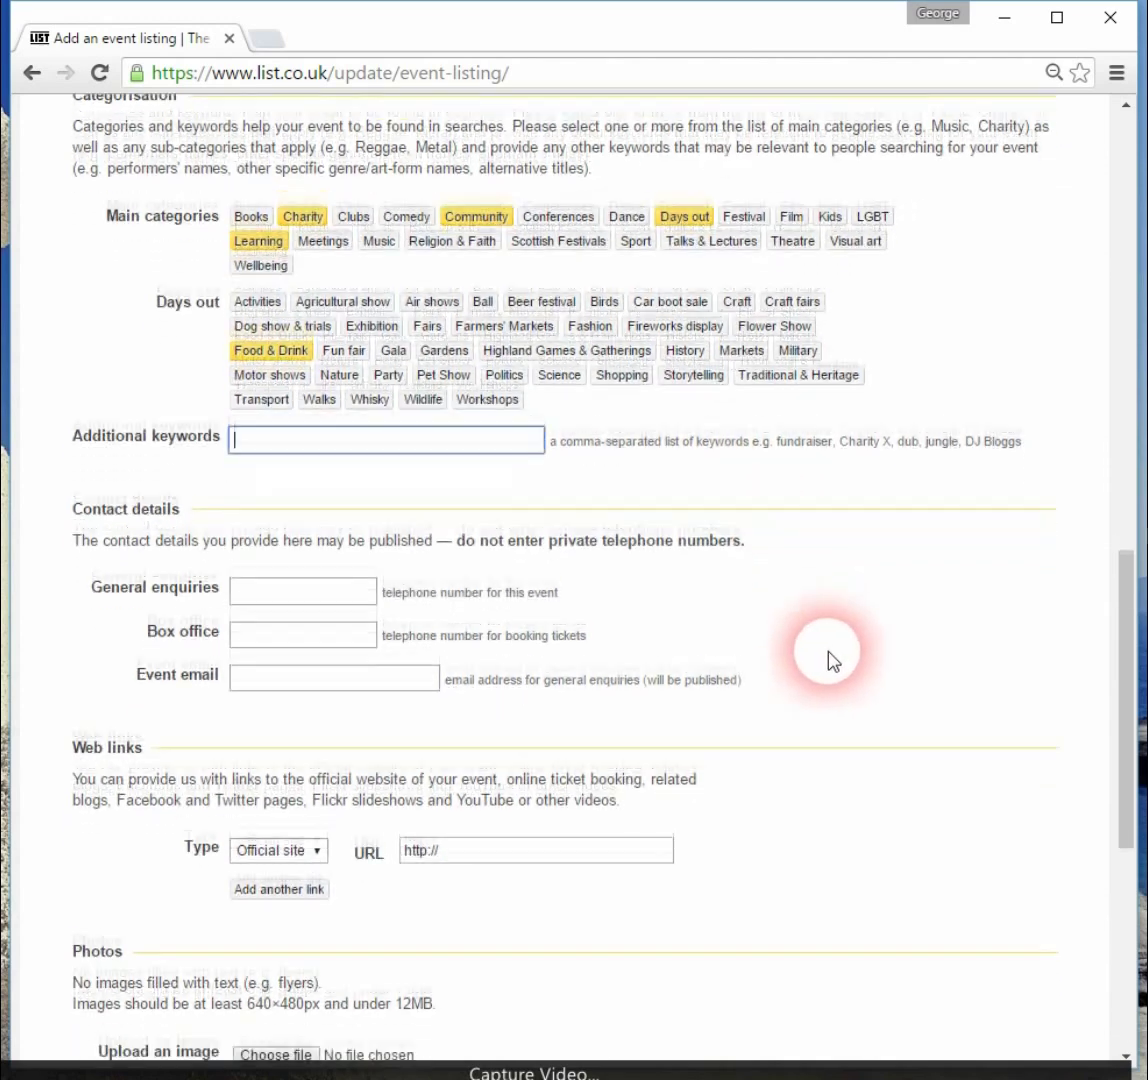
pyautogui.scroll(-4, 828, 660)
pyautogui.scroll(2, 828, 660)
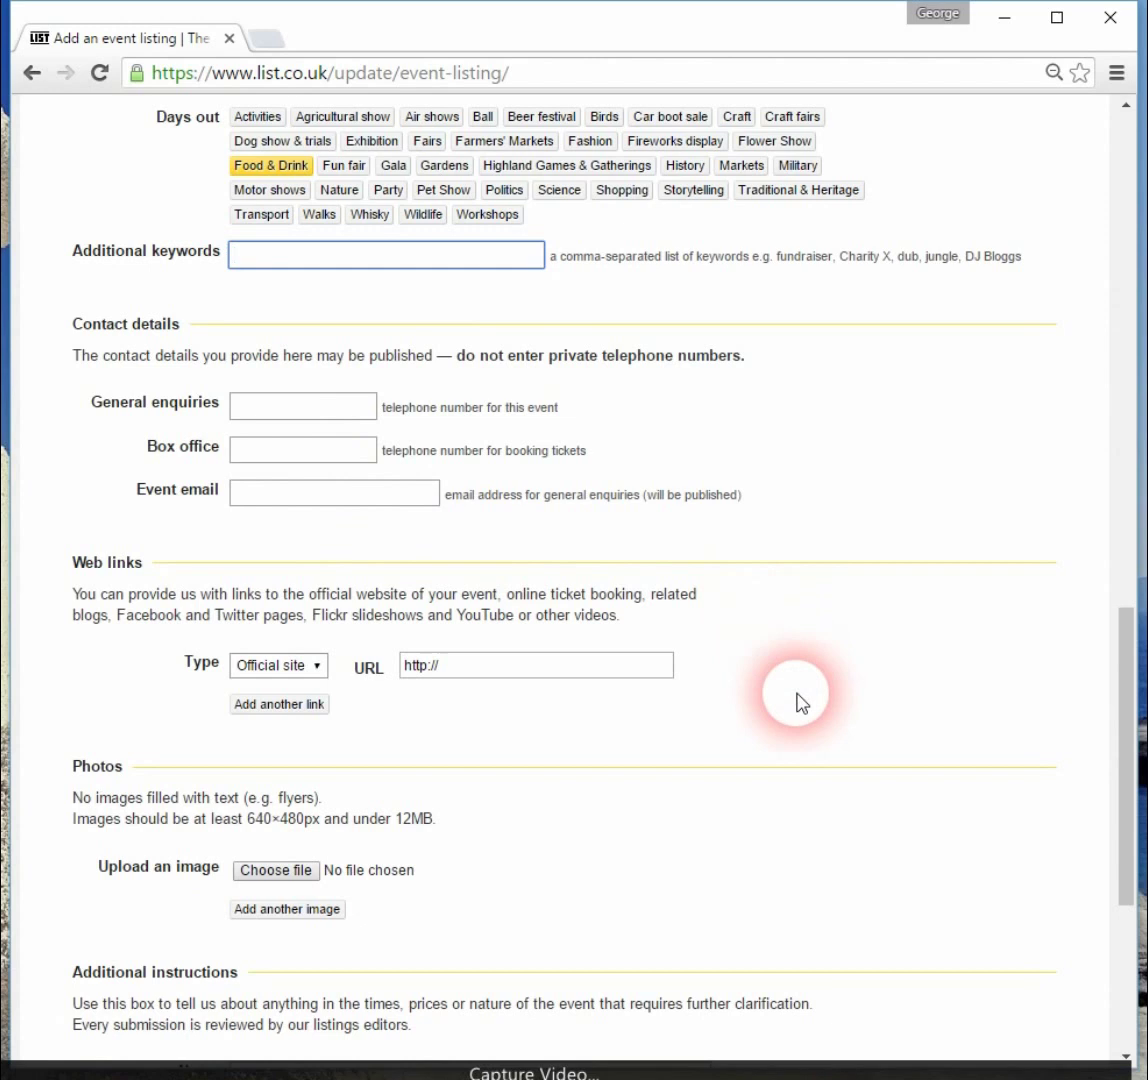
pyautogui.scroll(-1, 797, 700)
pyautogui.click(487, 558)
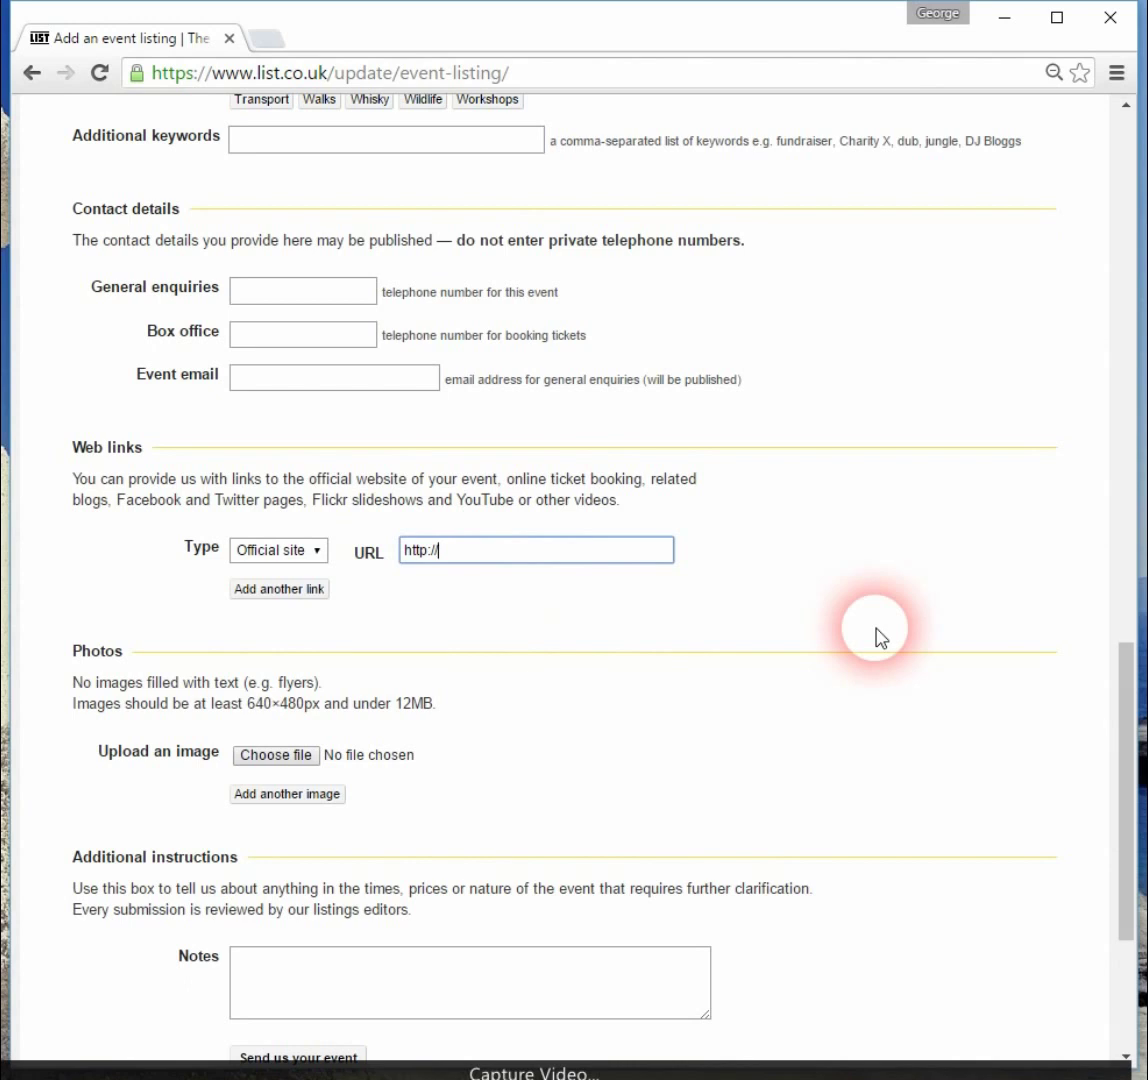
pyautogui.scroll(-2, 876, 637)
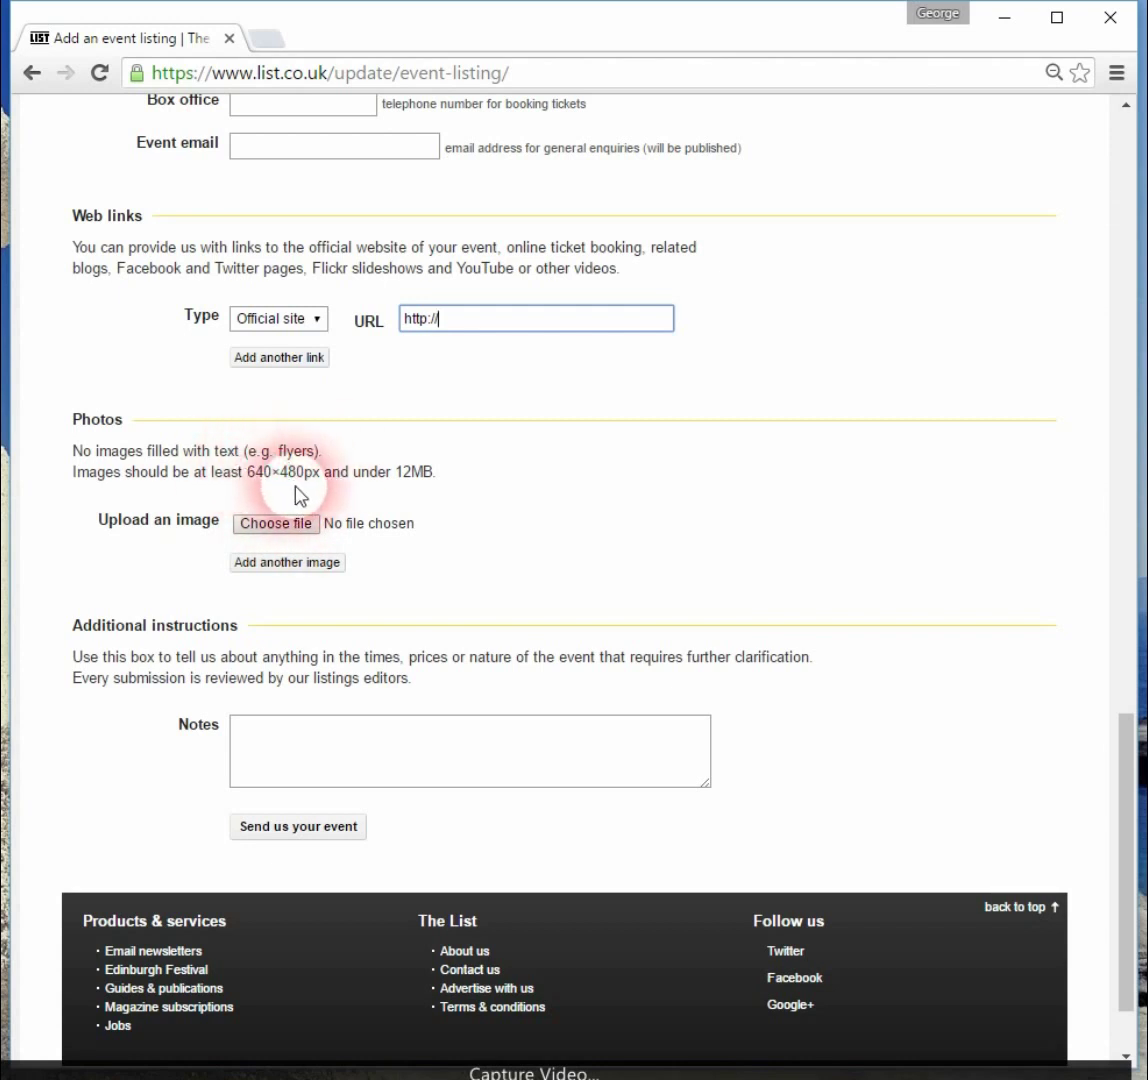
pyautogui.moveTo(428, 492)
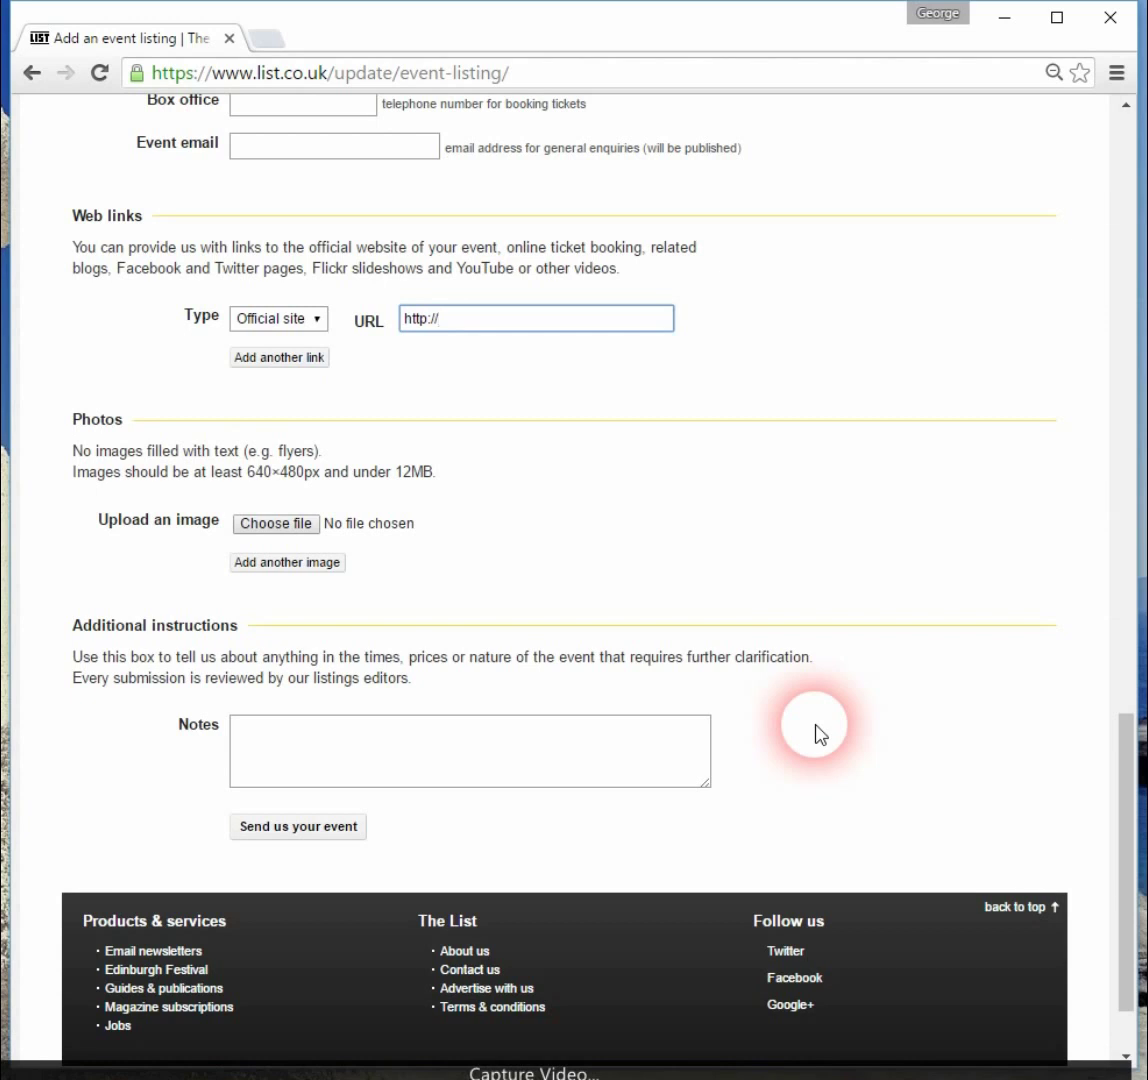
pyautogui.scroll(20, 815, 735)
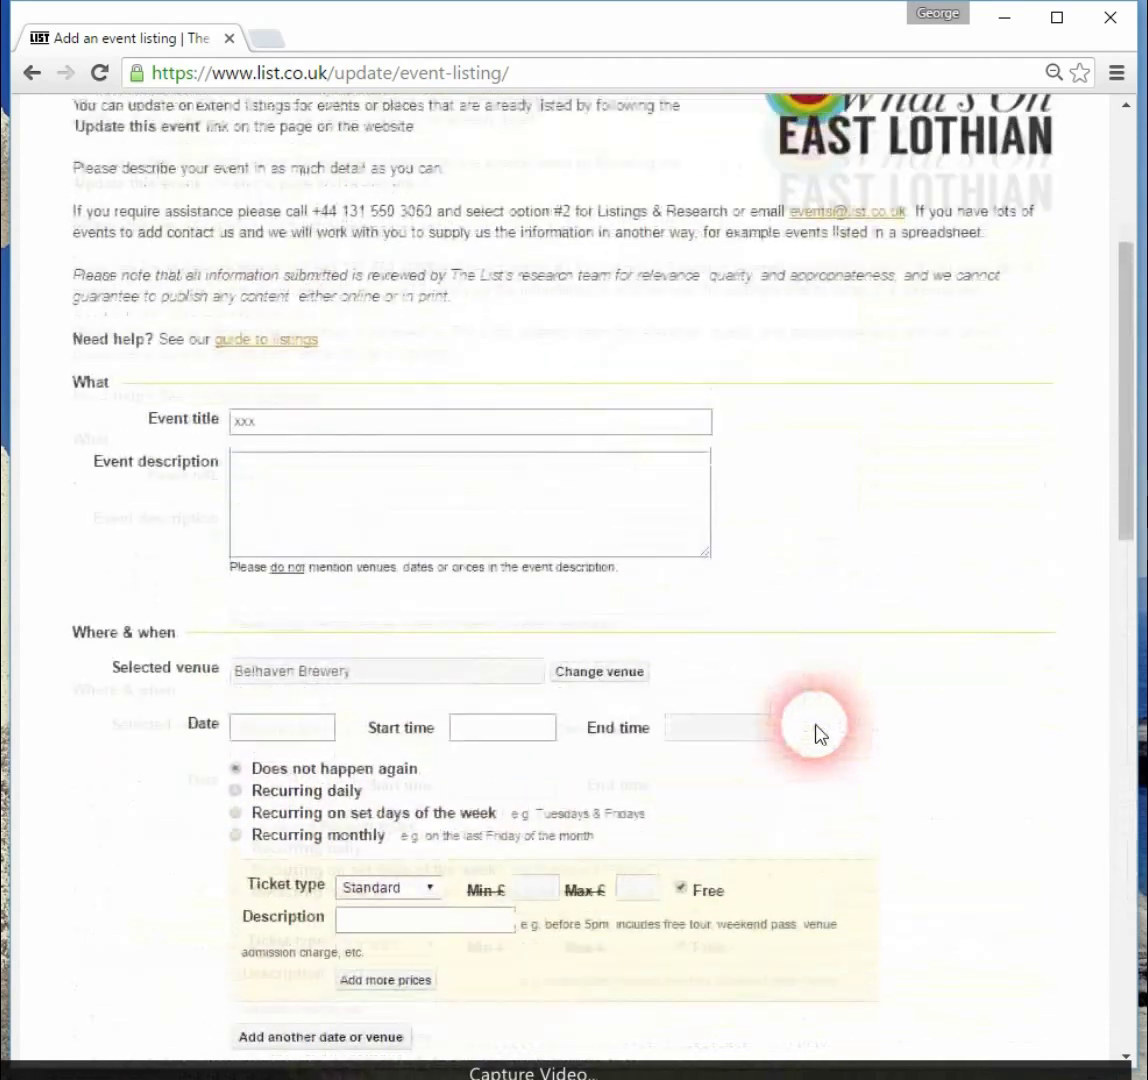
# Abandon the unsubmitted listing via What's on, confirming Leave
pyautogui.scroll(4, 815, 735)
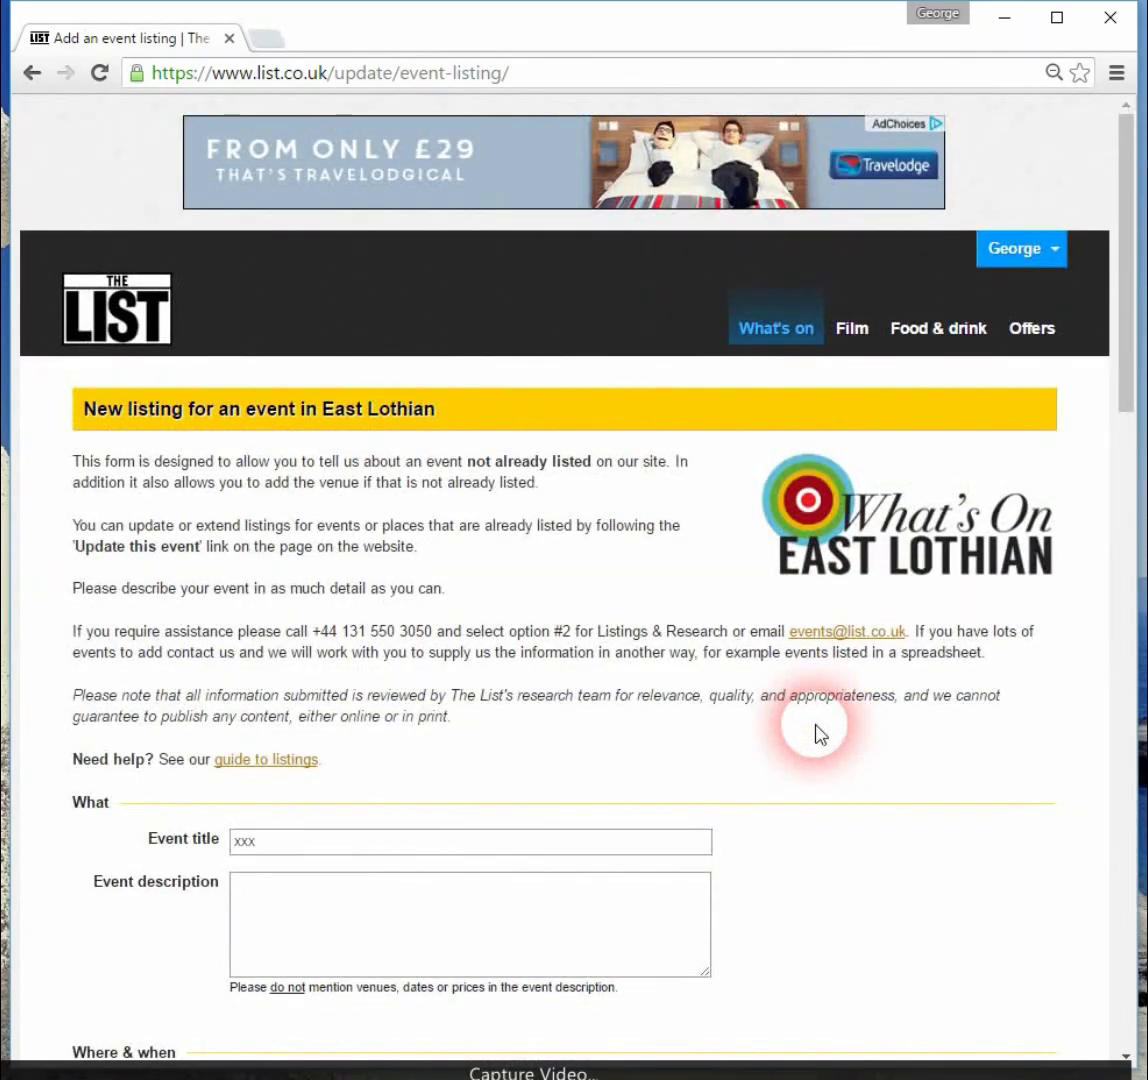
pyautogui.click(775, 342)
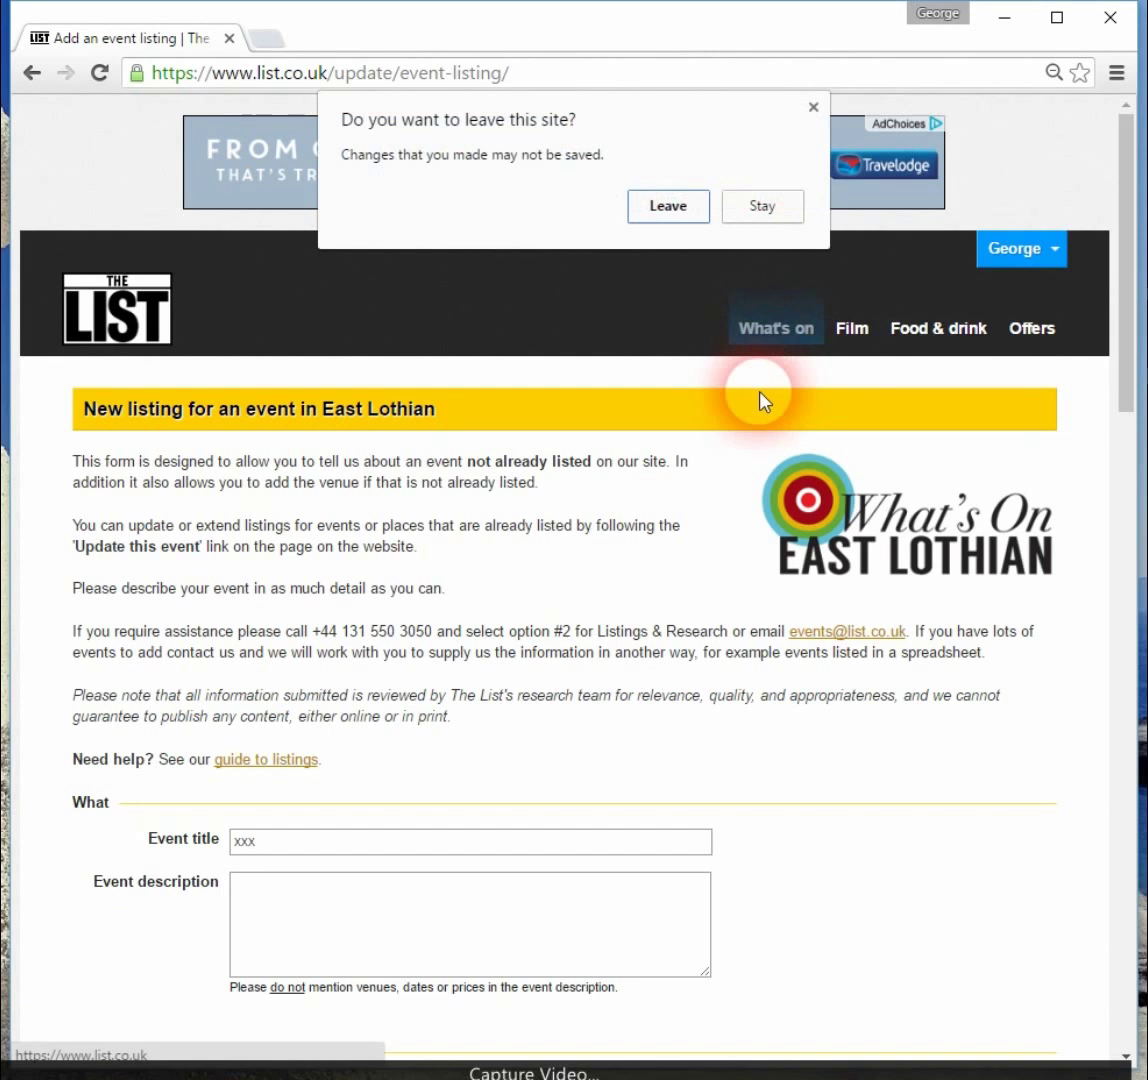
pyautogui.click(668, 207)
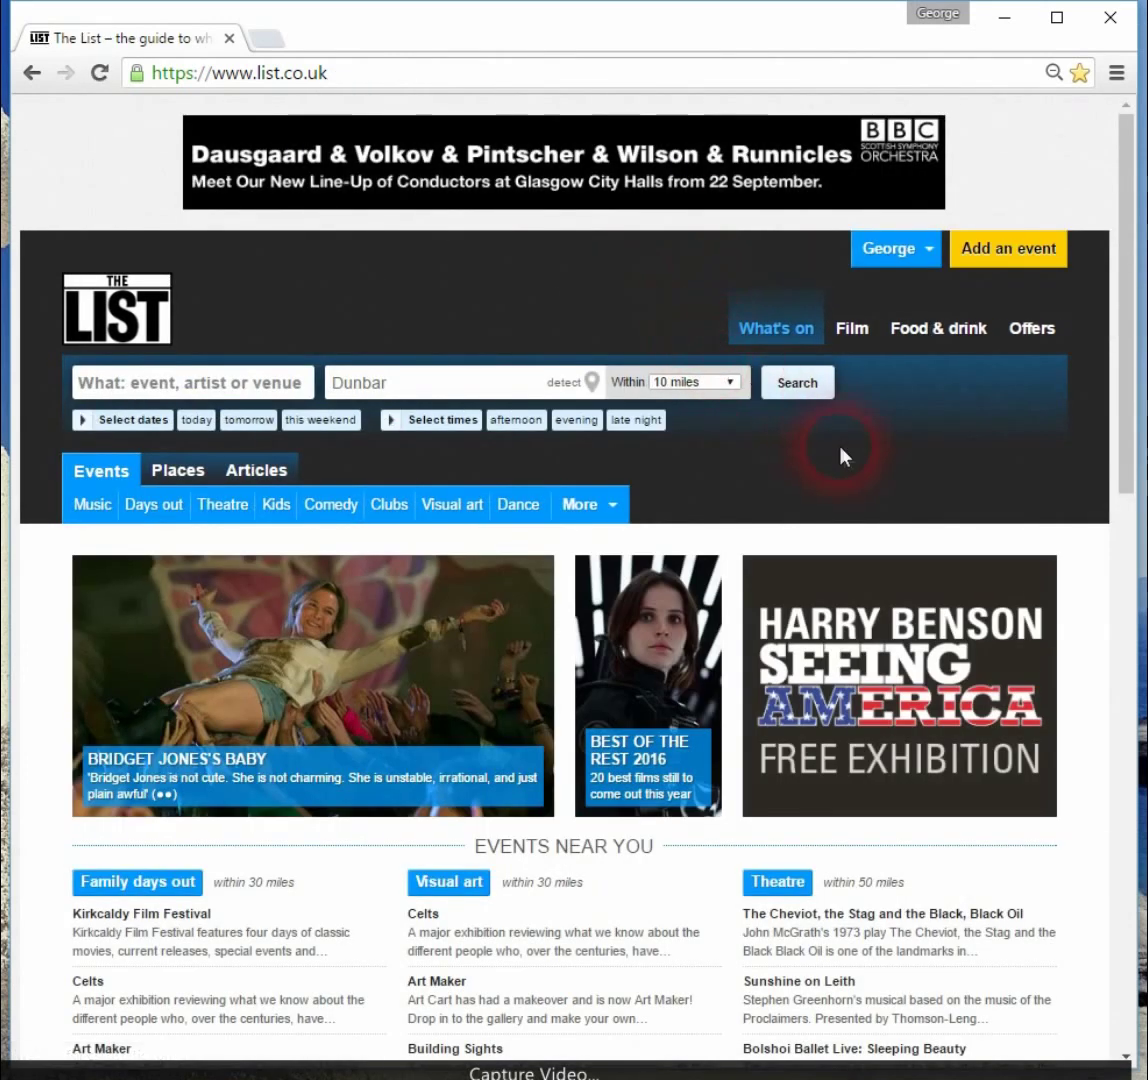
# Open the Events tab and browse the 27 Dunbar-area listings, led by Battle of Dunbar 1650
pyautogui.scroll(-5, 1003, 538)
pyautogui.scroll(5, 1007, 537)
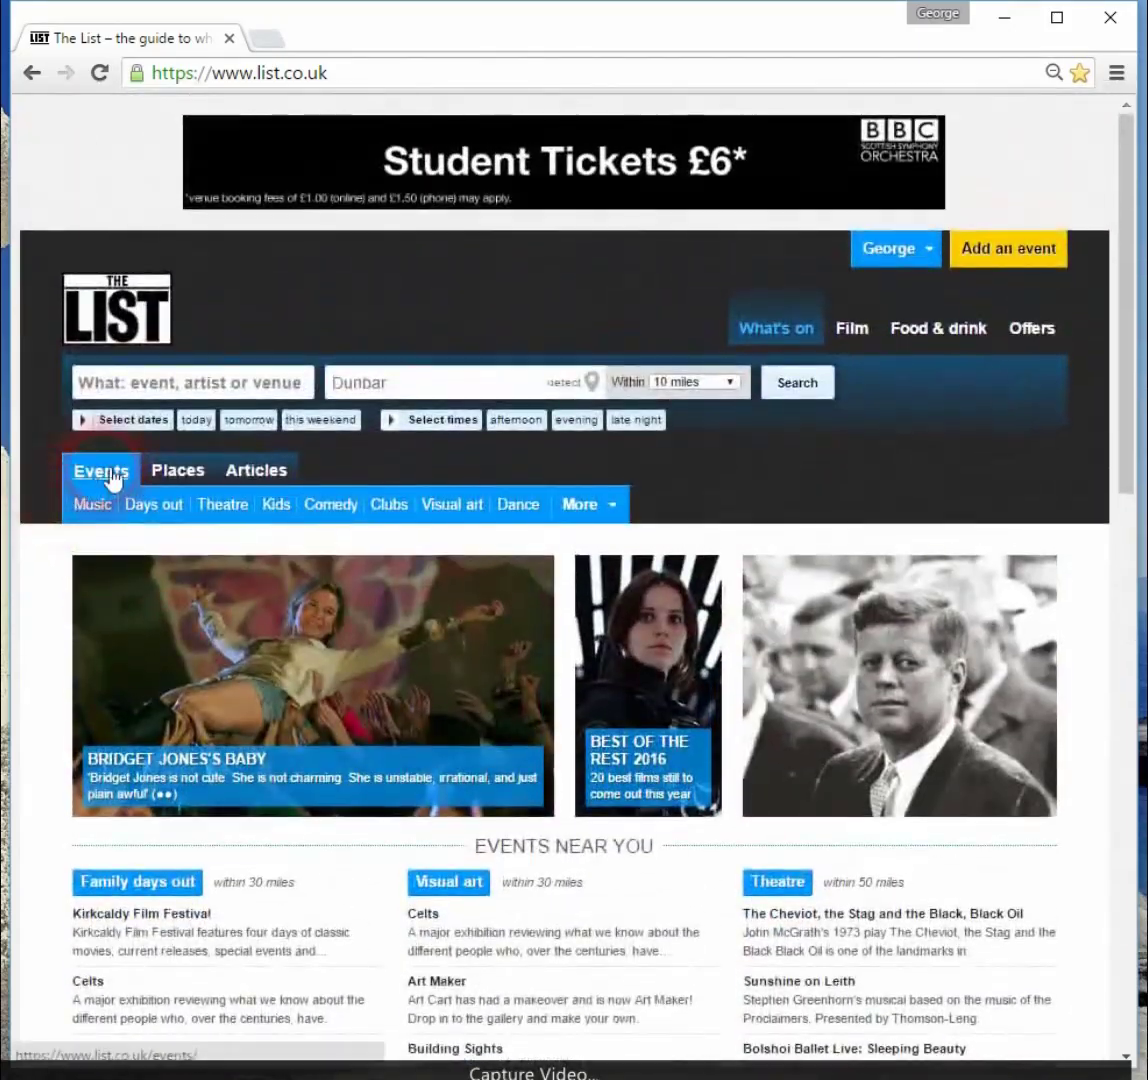
pyautogui.click(112, 480)
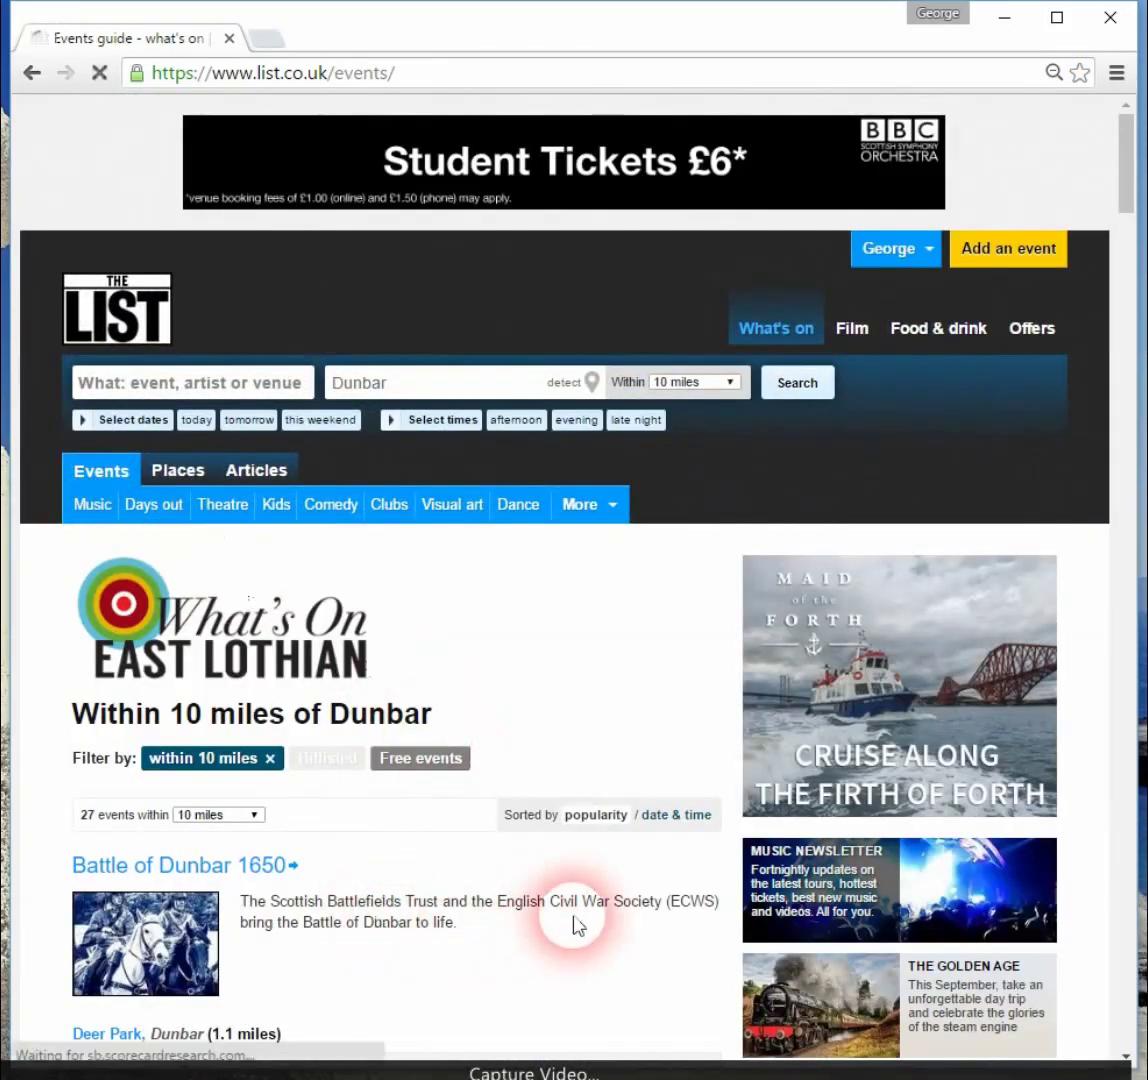
pyautogui.scroll(-3, 575, 925)
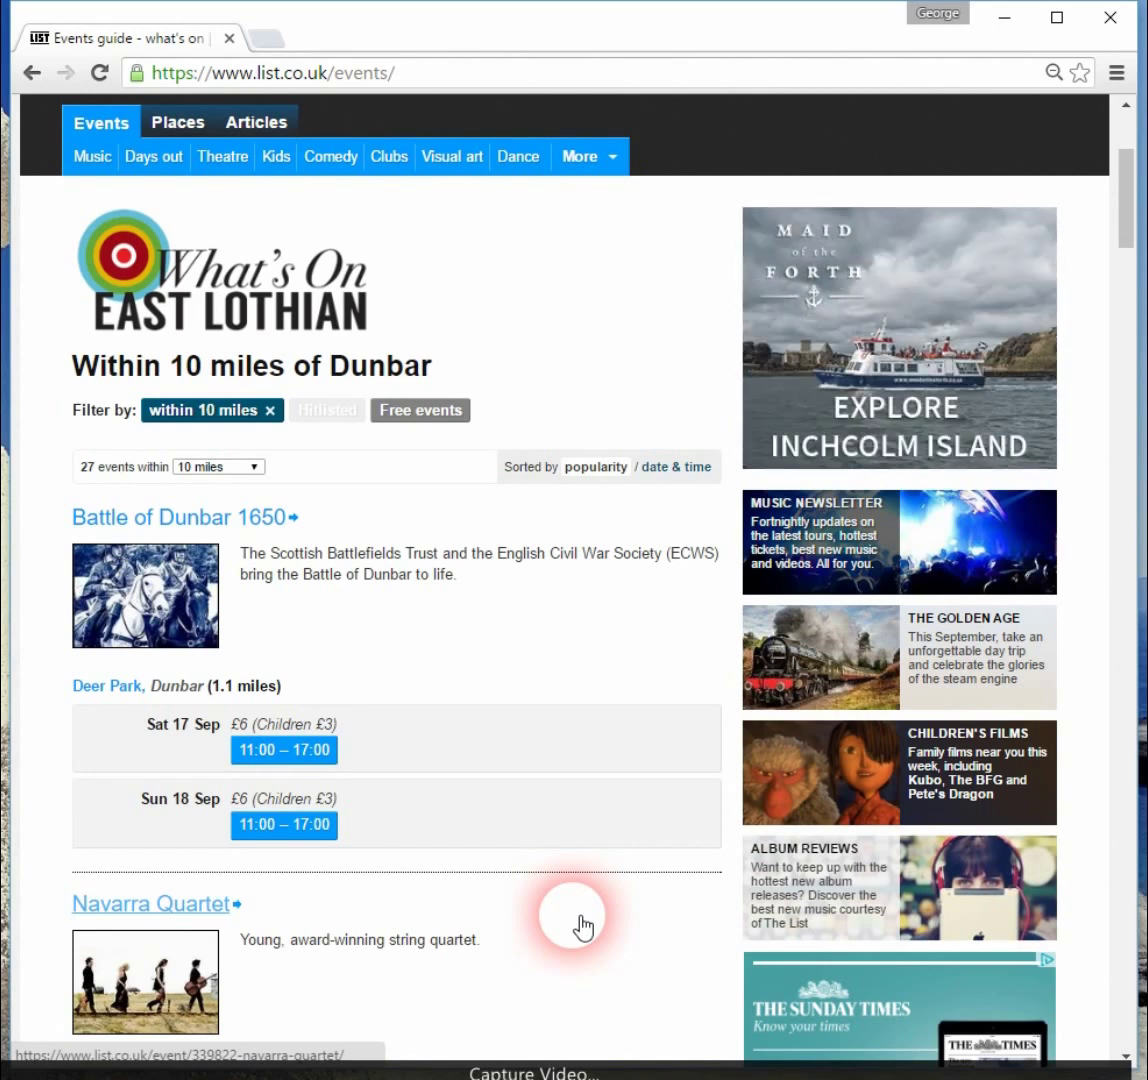
pyautogui.scroll(4, 583, 925)
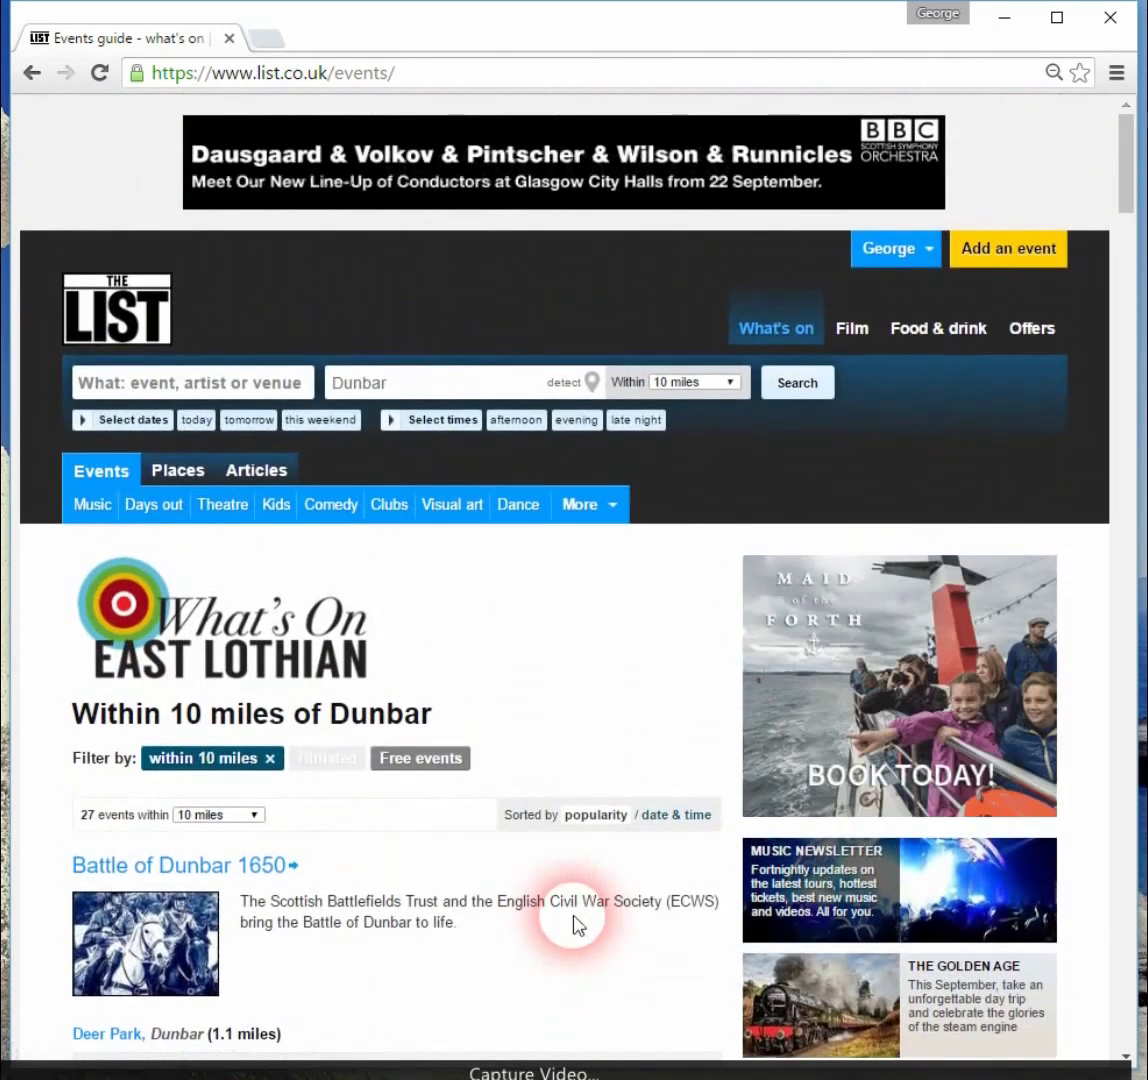